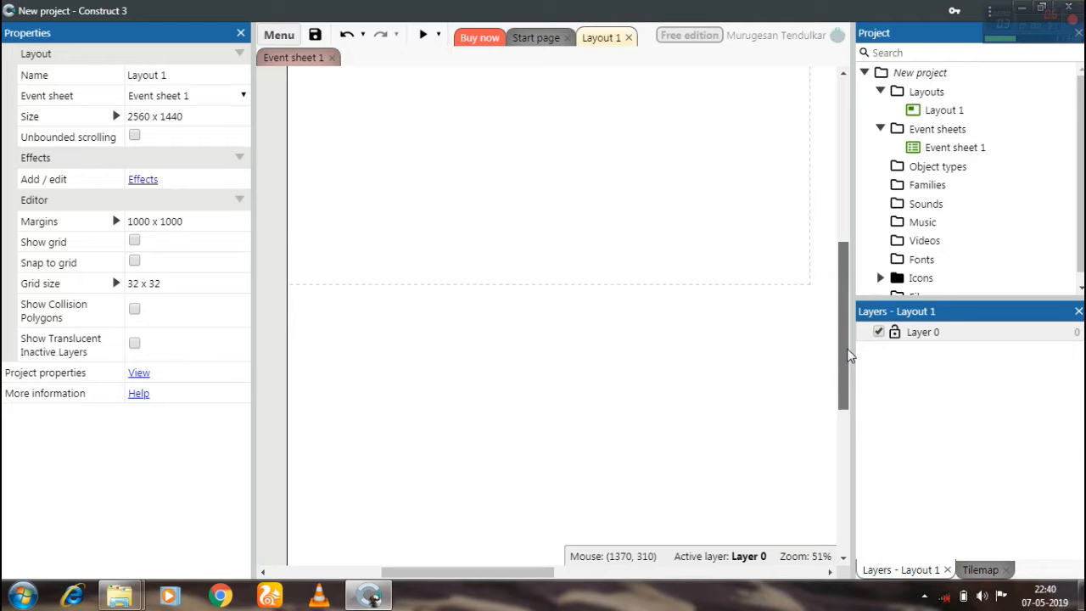
Start inserting a new object on the layout and choose the Tiled Background plugin as its type.
left_click_drag(848, 357, 855, 283)
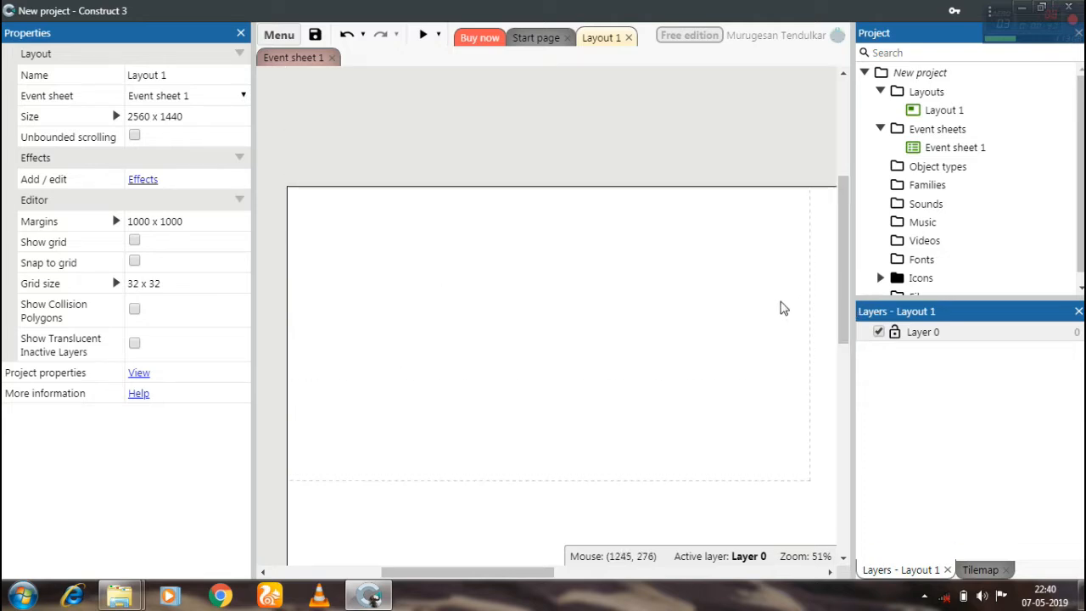
right_click(523, 318)
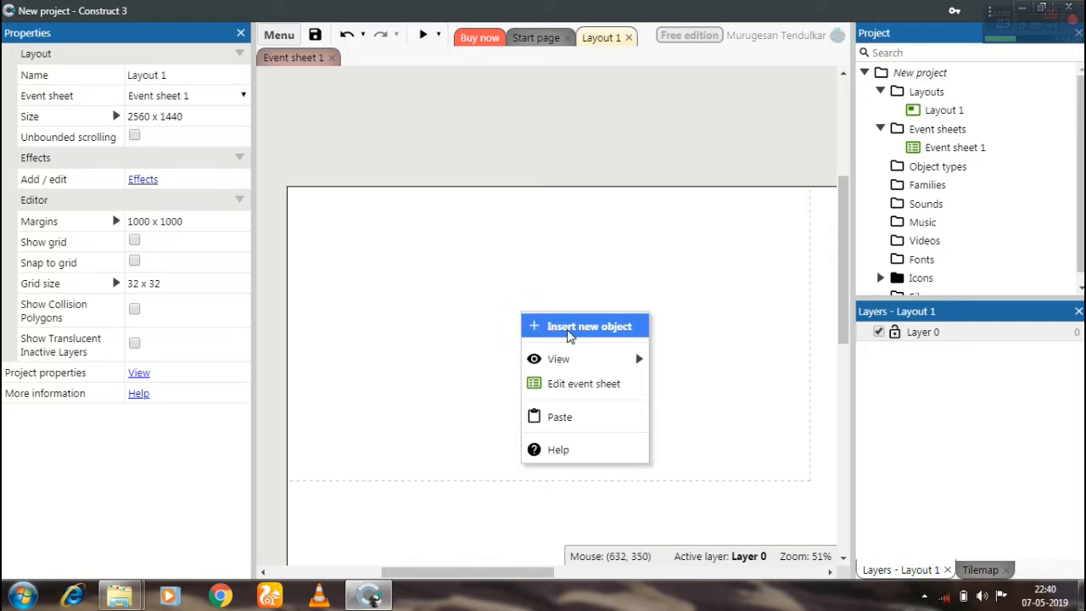
left_click(335, 253)
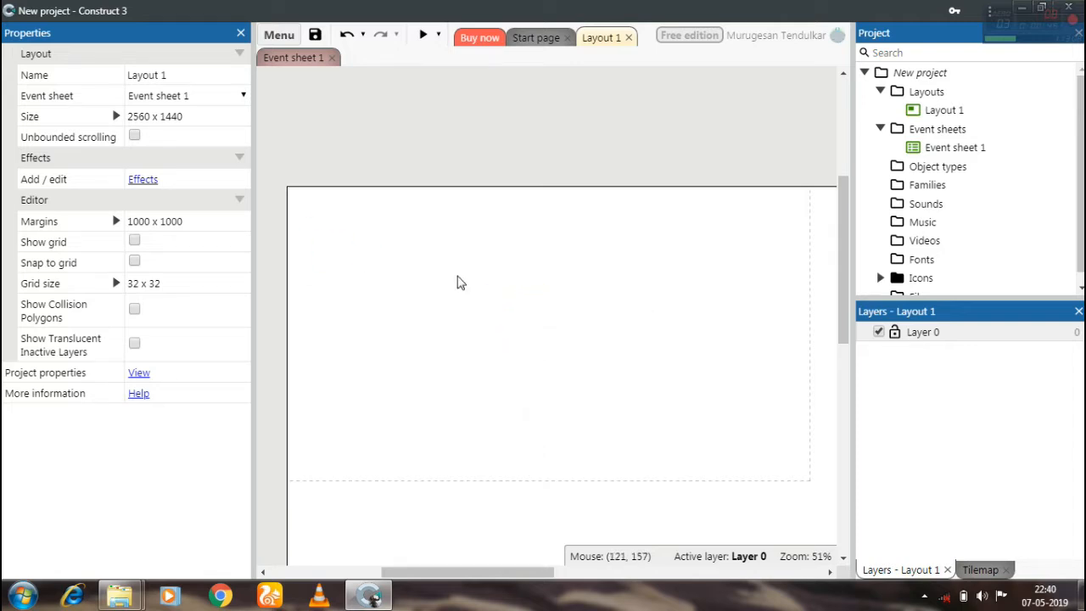
double_click(507, 300)
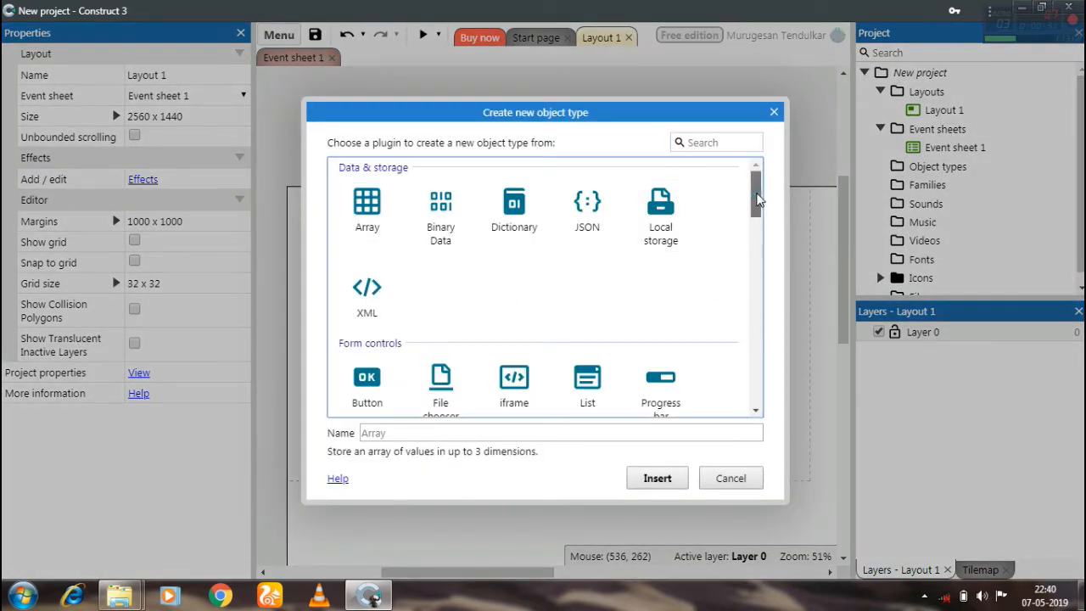
left_click_drag(752, 195, 755, 267)
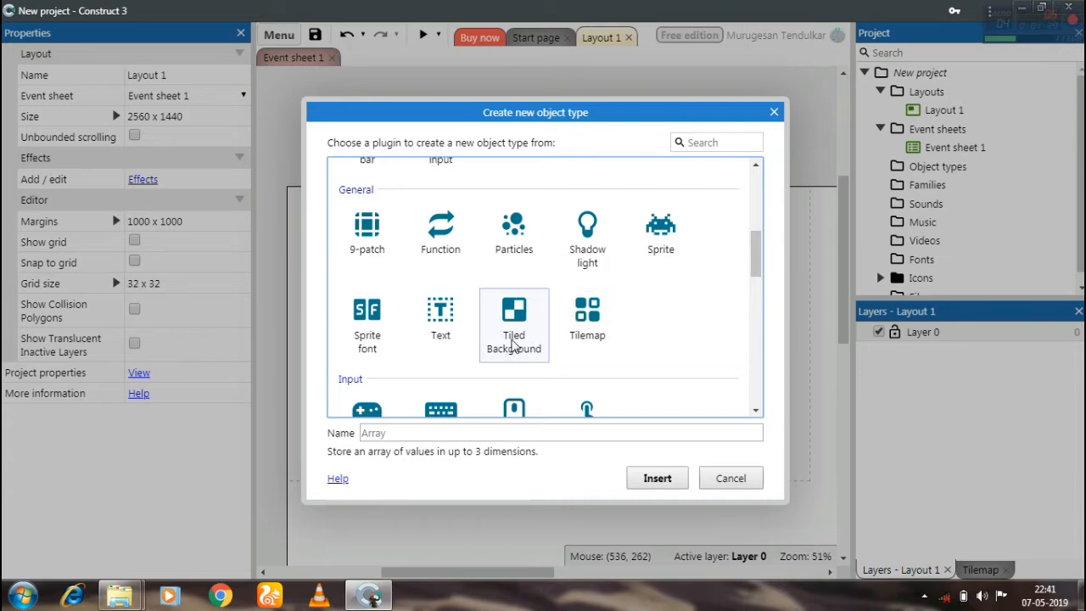
left_click(513, 344)
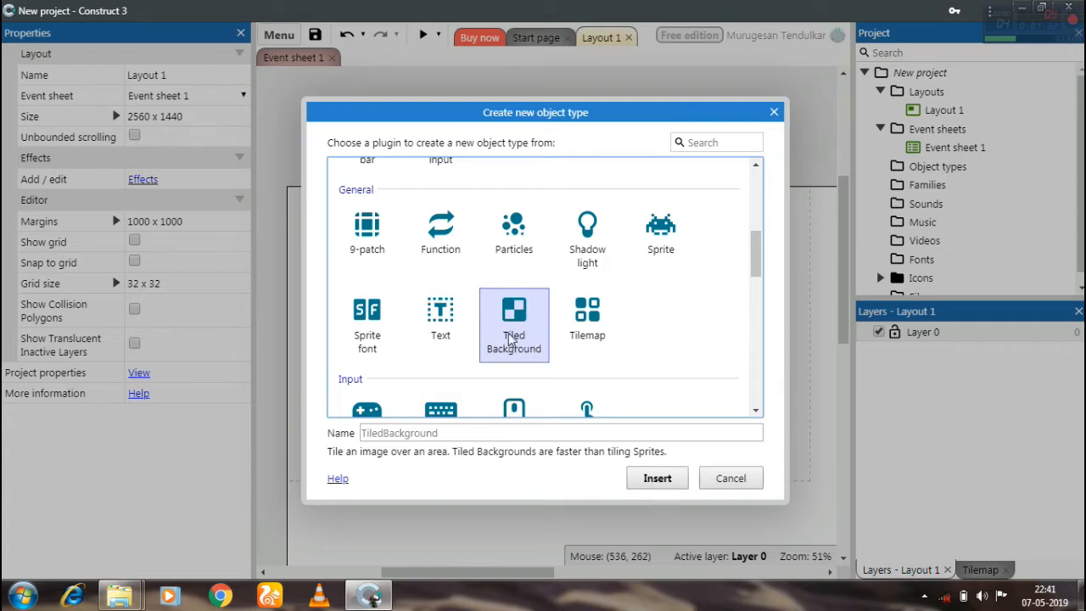
Name the new tiled background object Background and place it inside the layout's viewport area at about 407, 225.
left_click(418, 434)
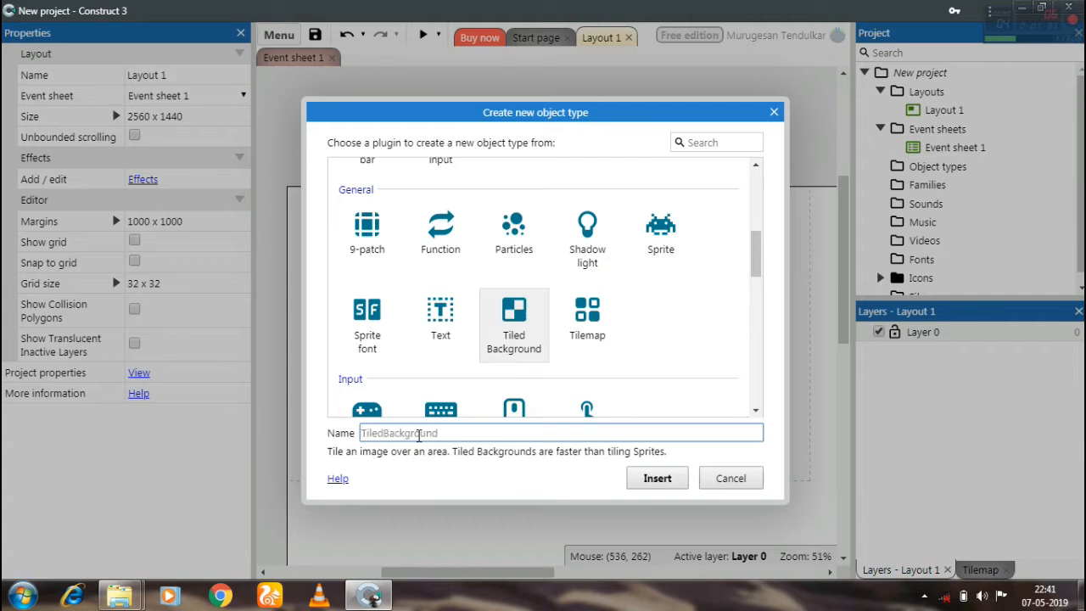
type("Bac")
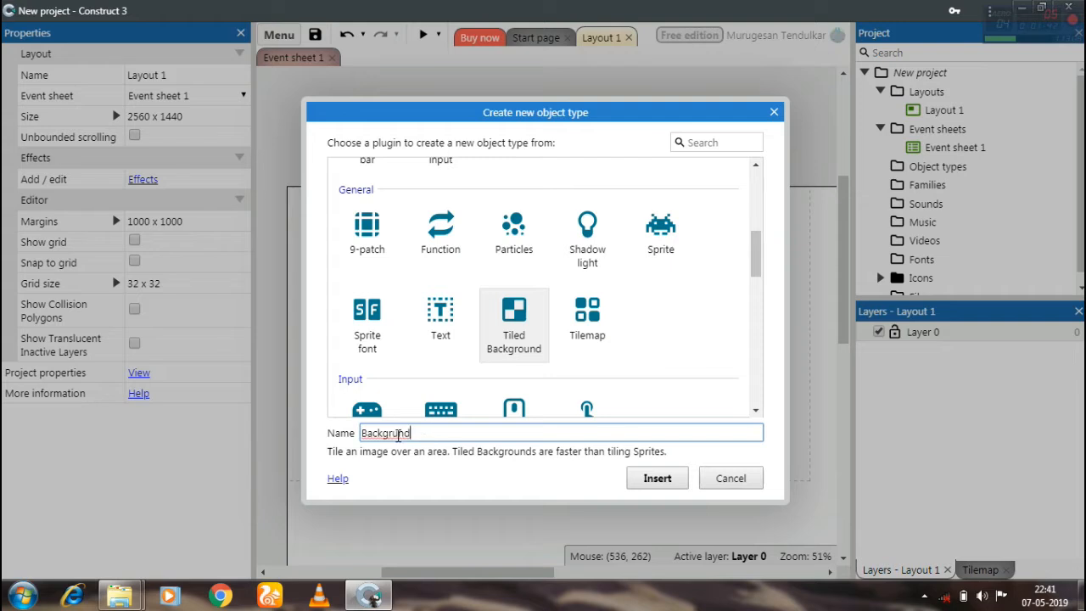
type("kgrun")
key("BackSpace")
key("BackSpace")
key("BackSpace")
key("BackSpace")
key("BackSpace")
key("BackSpace")
key("BackSpace")
key("BackSpace")
type("B")
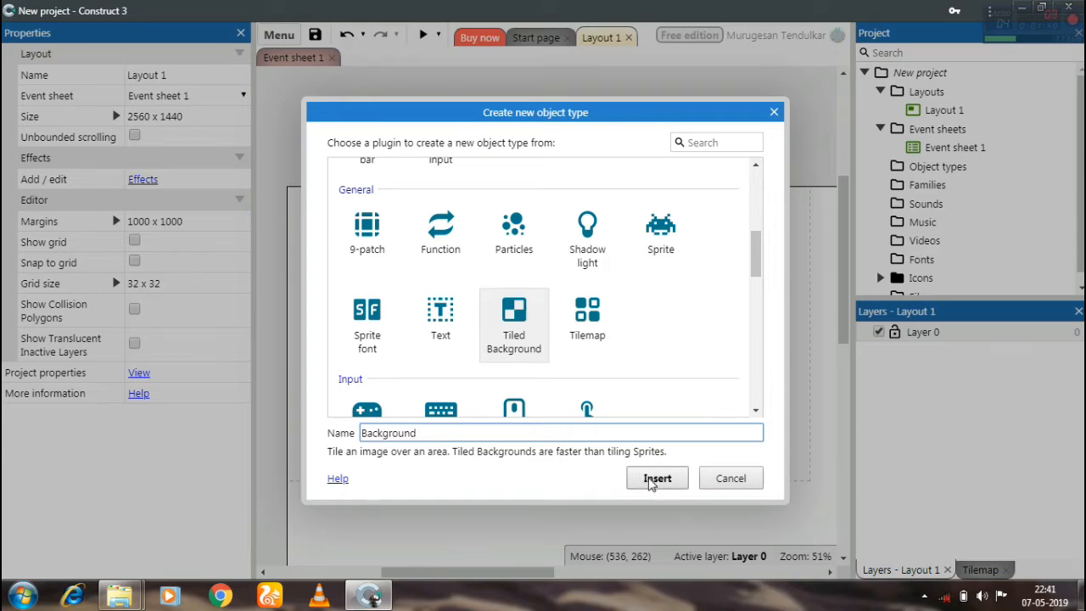
left_click(657, 479)
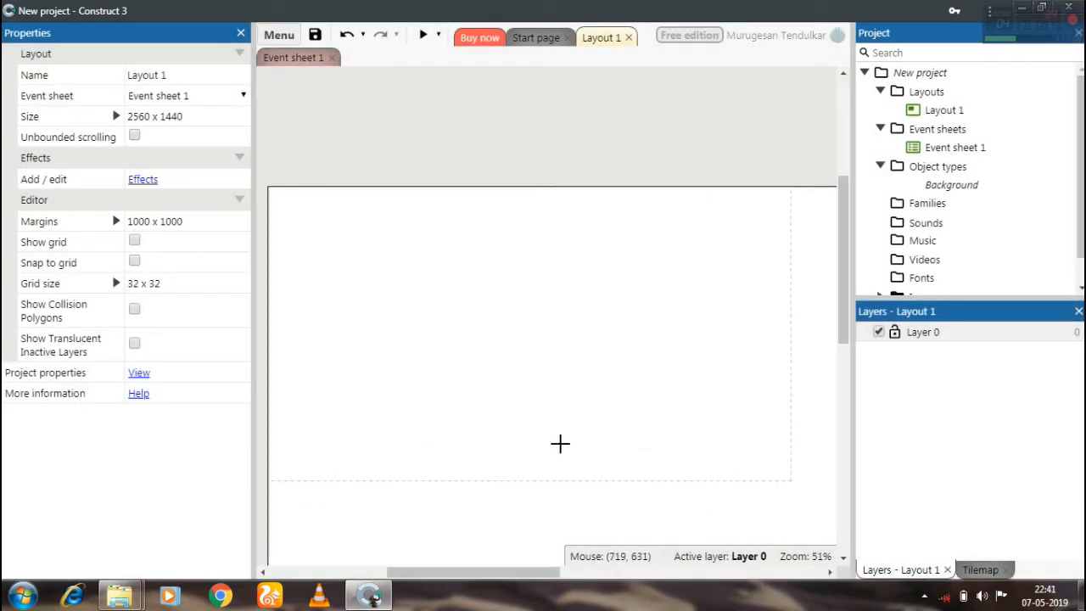
left_click(434, 281)
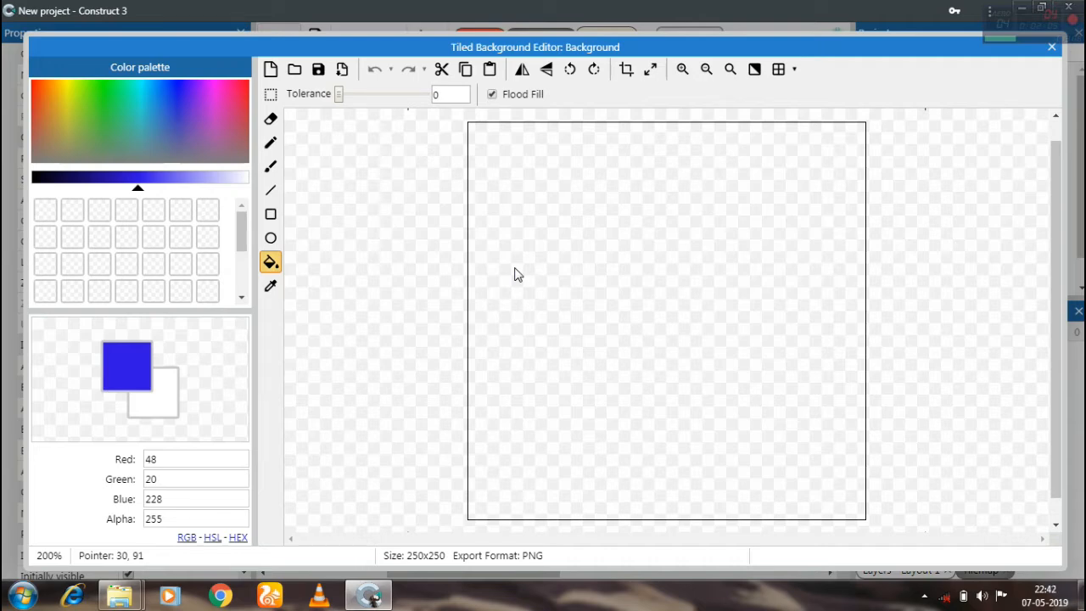
Pick a green drawing colour and browse for an image to load from the freebundle folder in Downloads.
left_click_drag(112, 93, 116, 103)
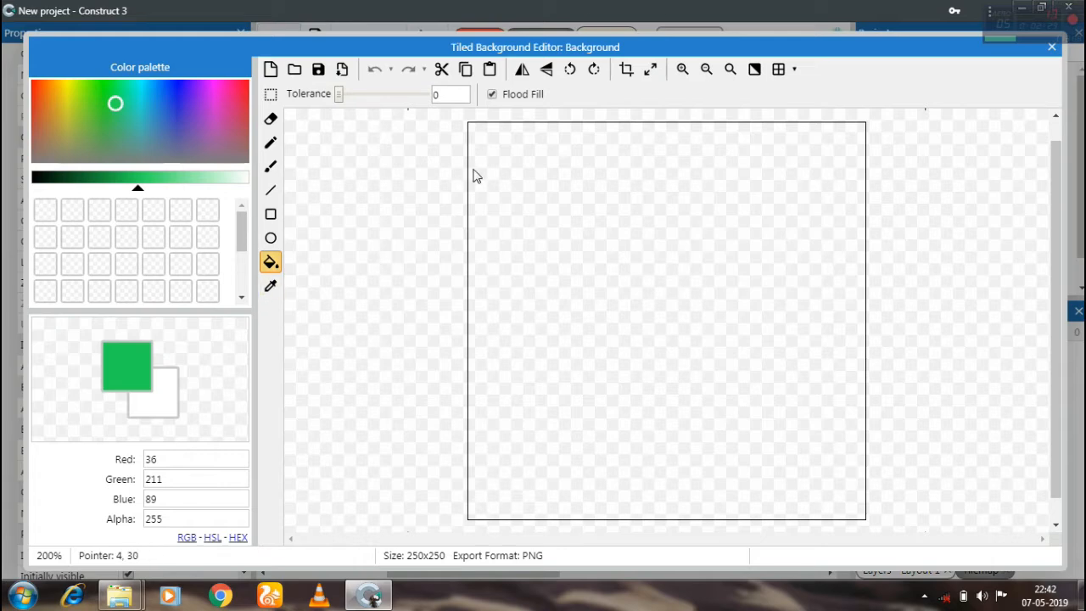
left_click(294, 69)
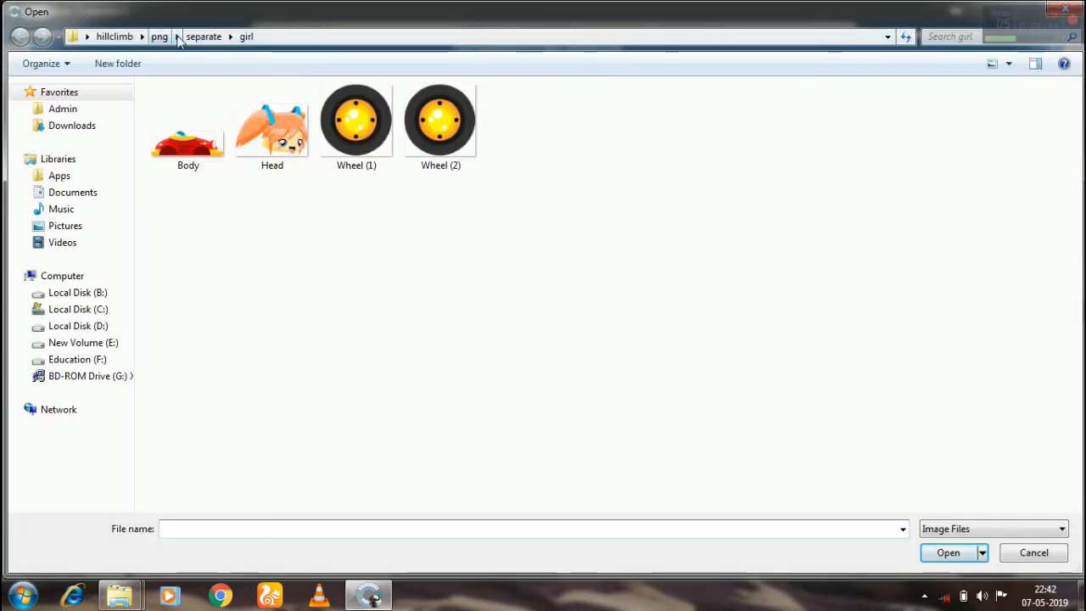
left_click(202, 37)
left_click(176, 36)
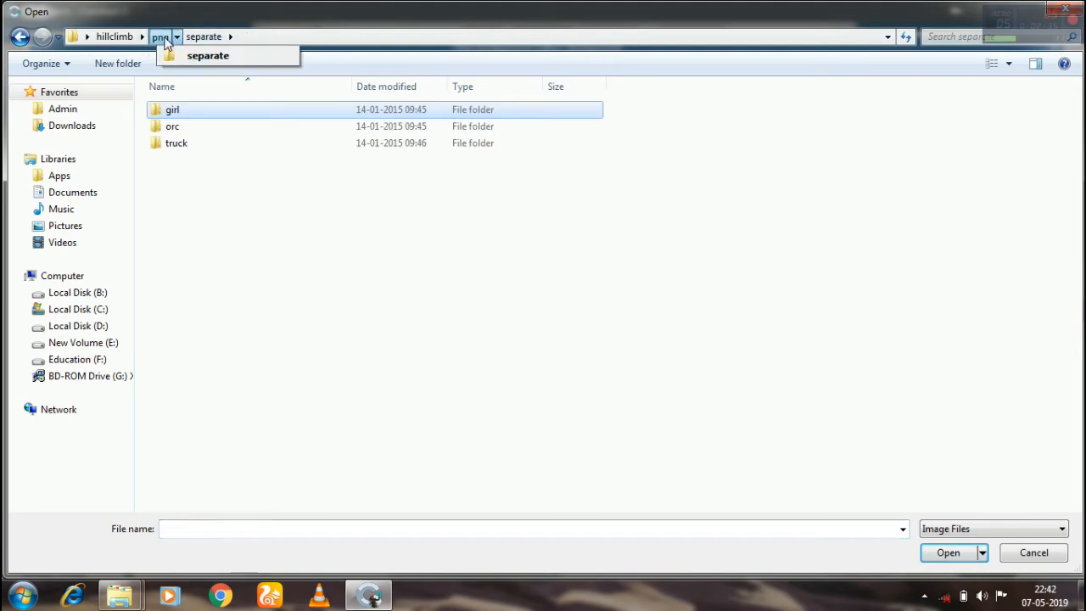
left_click(158, 36)
left_click(114, 37)
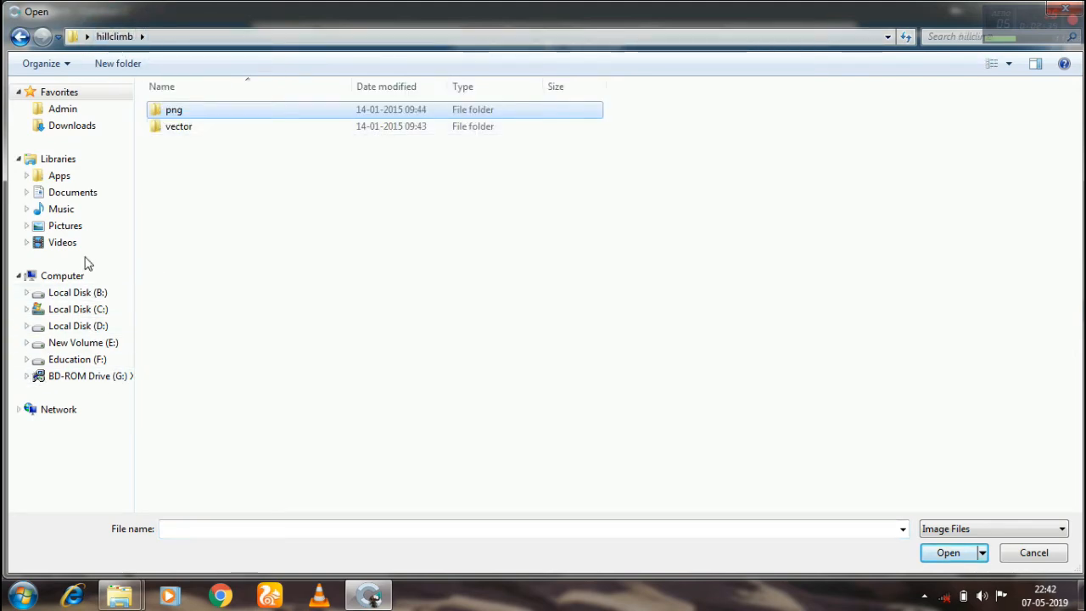
left_click(75, 127)
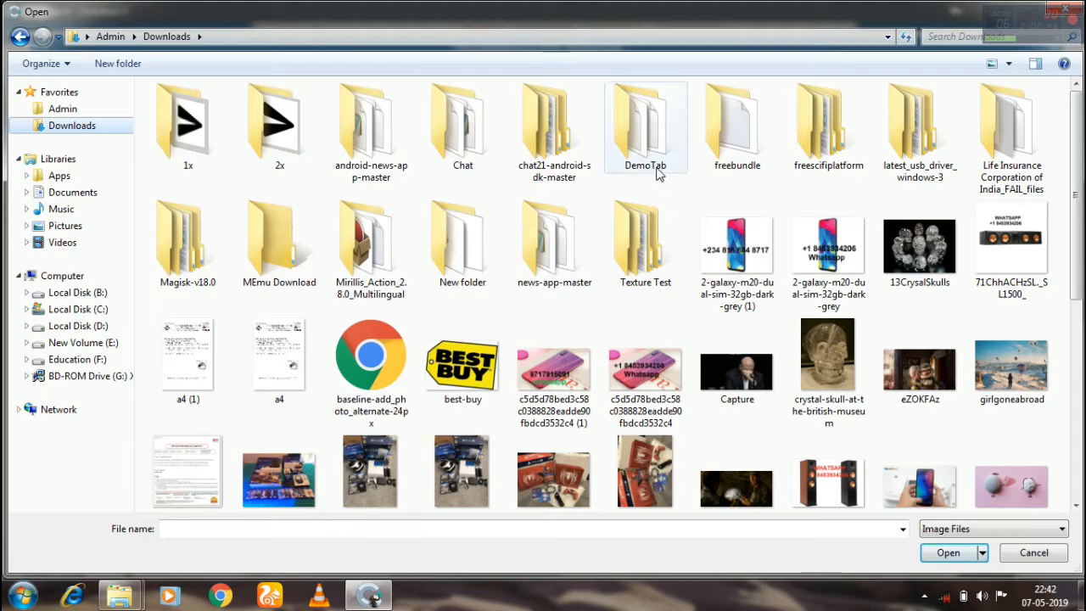
left_click(756, 151)
double_click(758, 151)
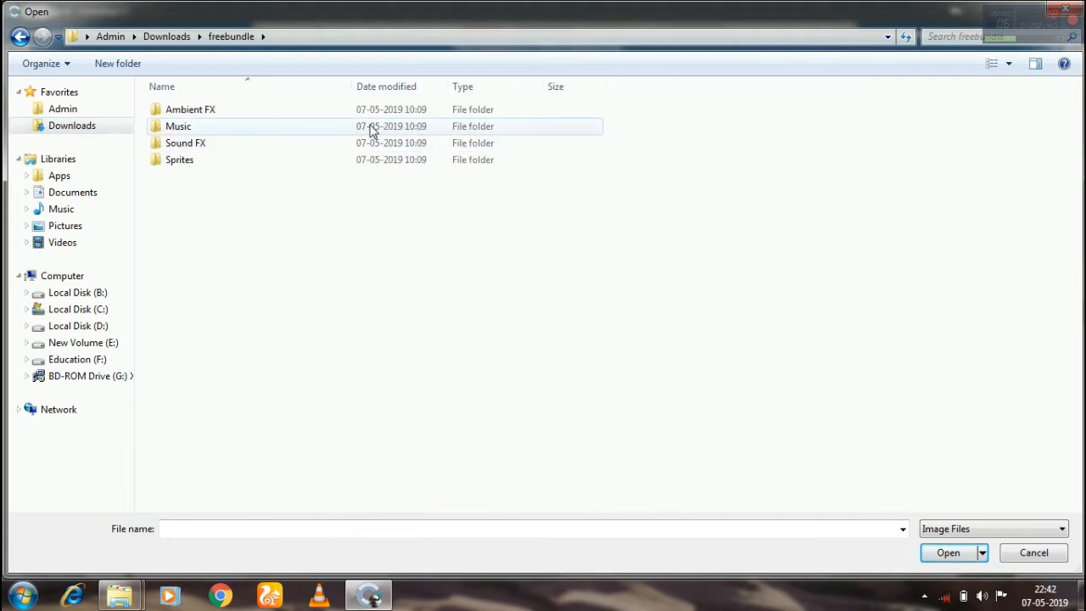
Browse through Sprites, Platformer pack and 9-Patch pack to the Rounded folder.
left_click(213, 165)
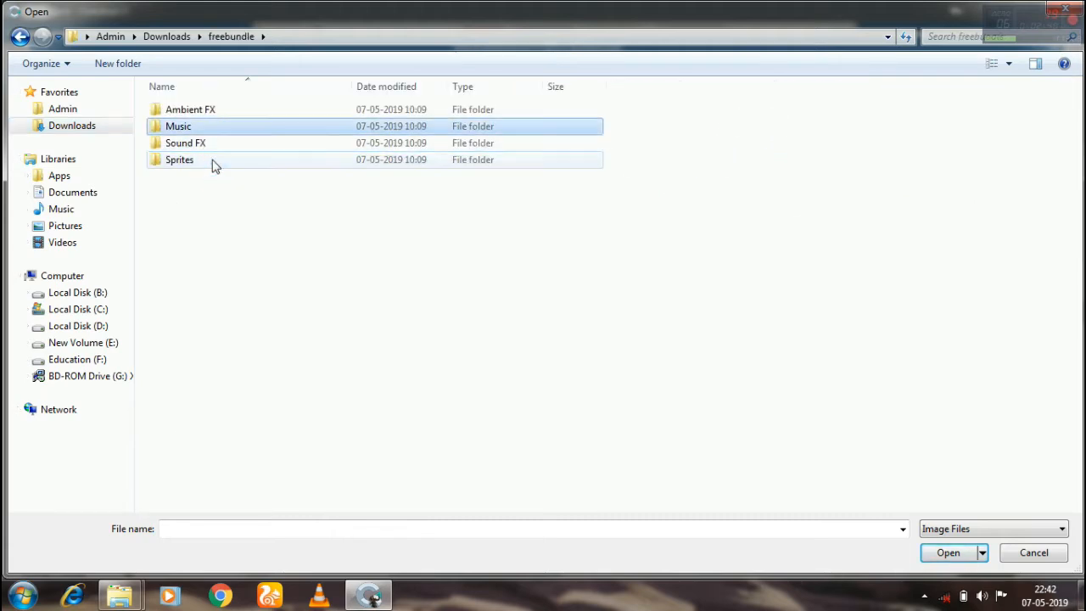
double_click(213, 165)
key("Return")
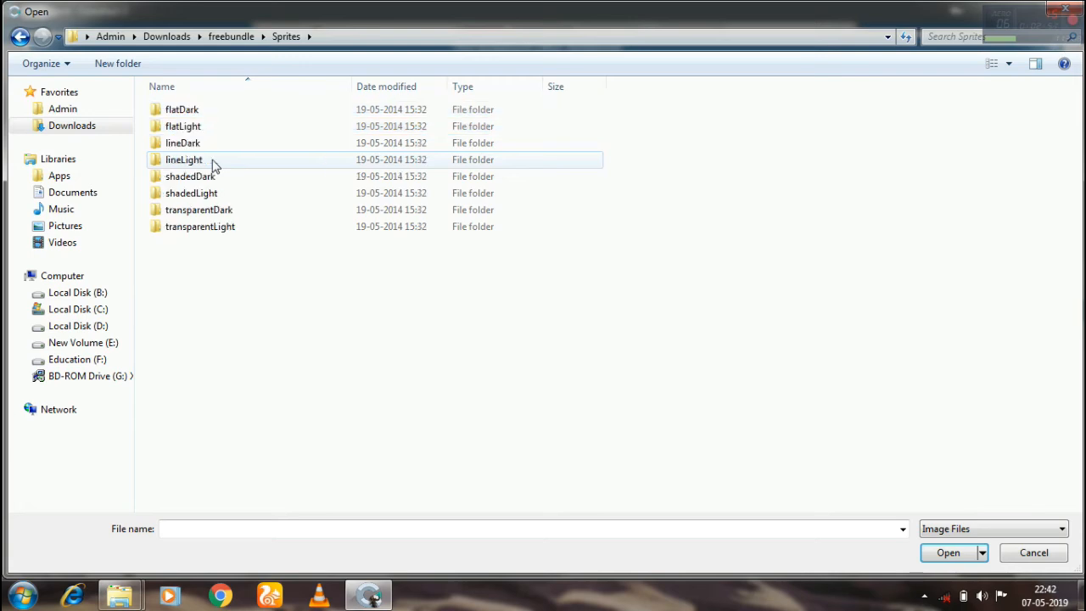
key("BackSpace")
key("BackSpace")
key("Return")
key("Down")
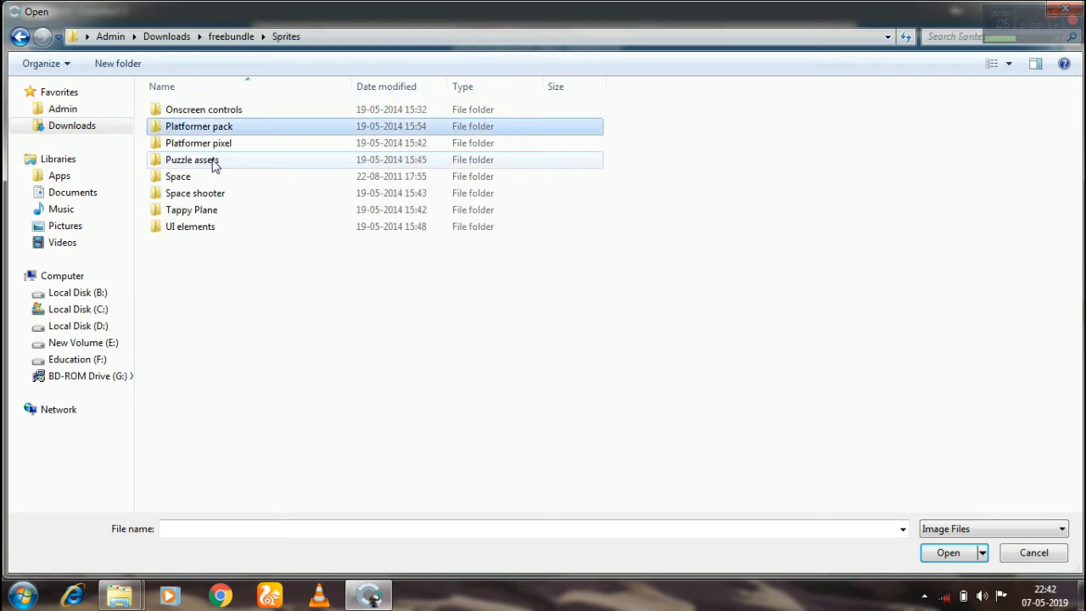
key("Down")
key("Up")
key("Return")
key("Down")
key("Down")
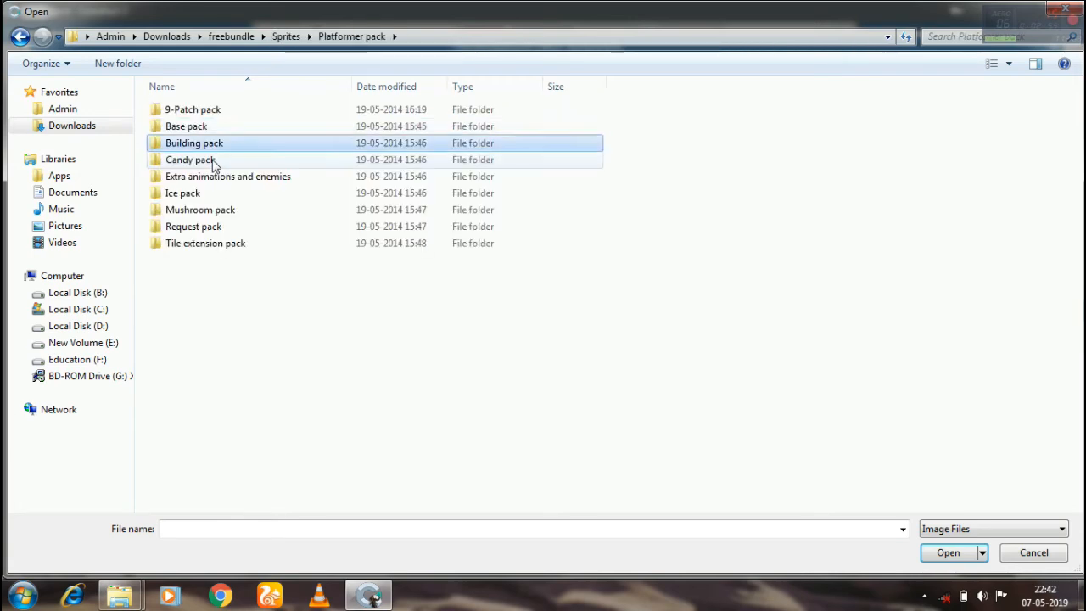
key("Up")
key("Up")
key("Return")
key("Down")
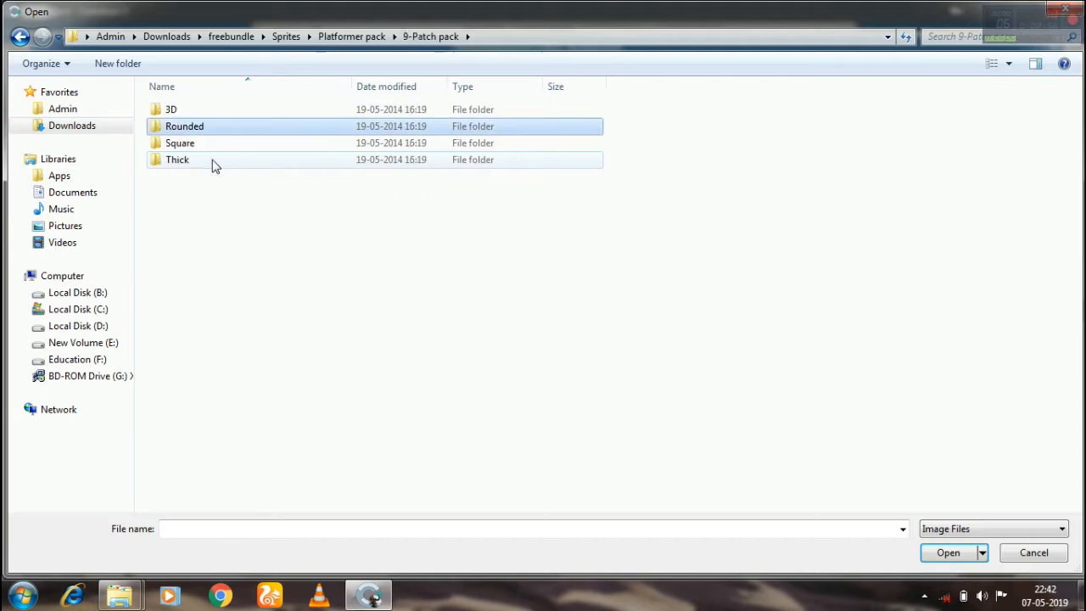
key("Return")
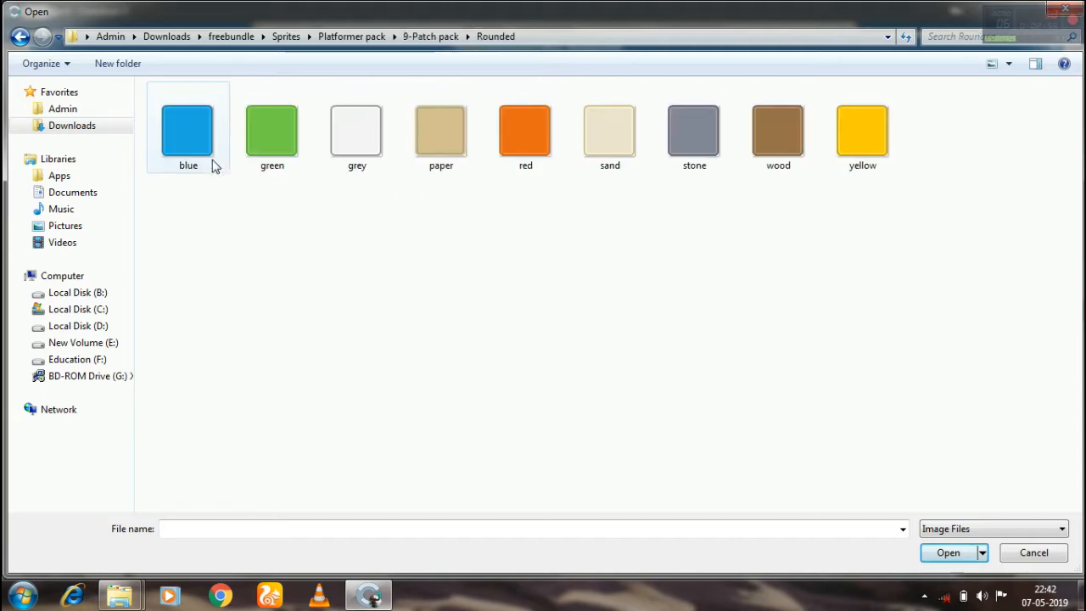
Load the green tile image from the Rounded folder into the tiled background.
key("Right")
left_click(204, 149)
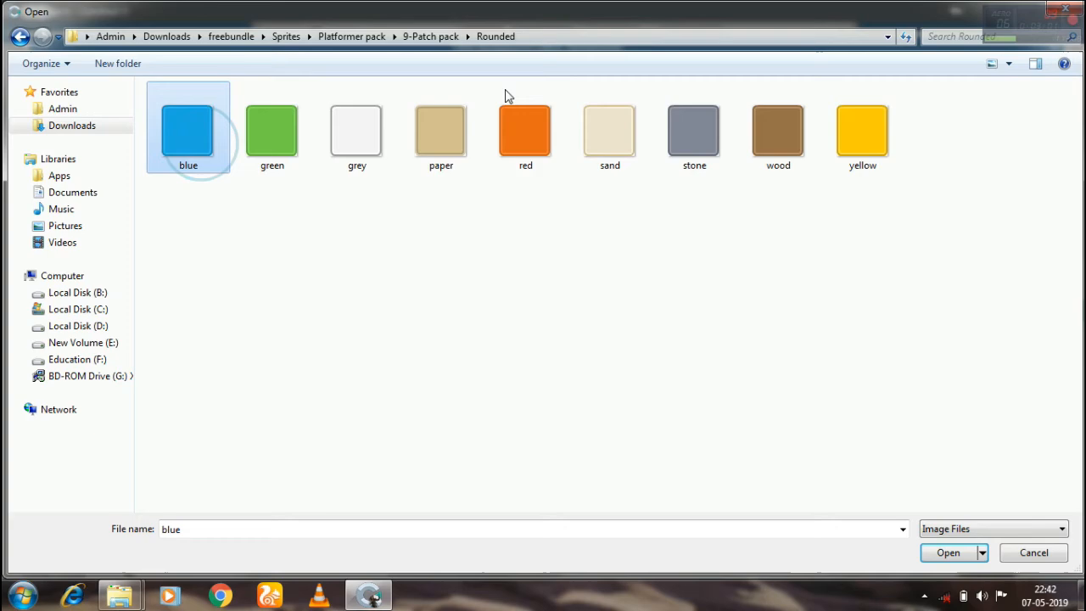
left_click(750, 137)
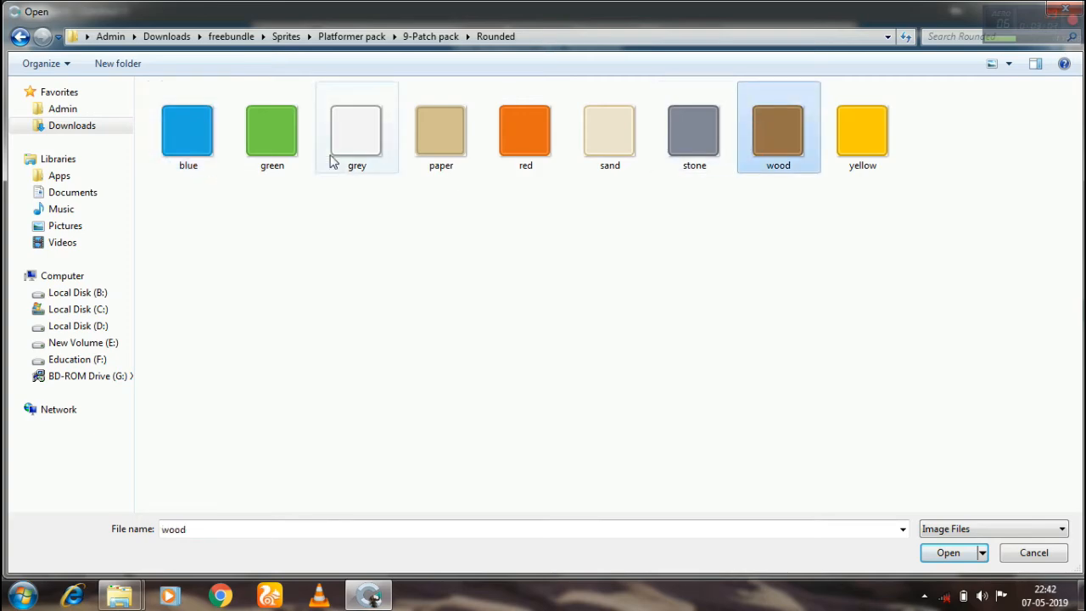
double_click(263, 161)
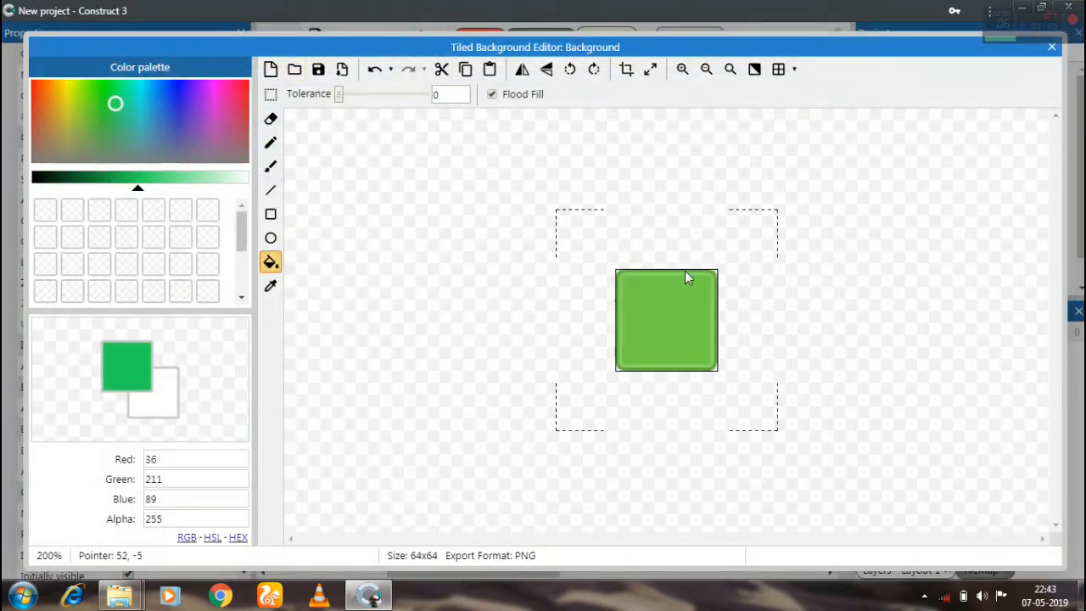
Accept the image canvas size of 64 x 64 pixels with Stretch and close the tiled background editor.
left_click(650, 73)
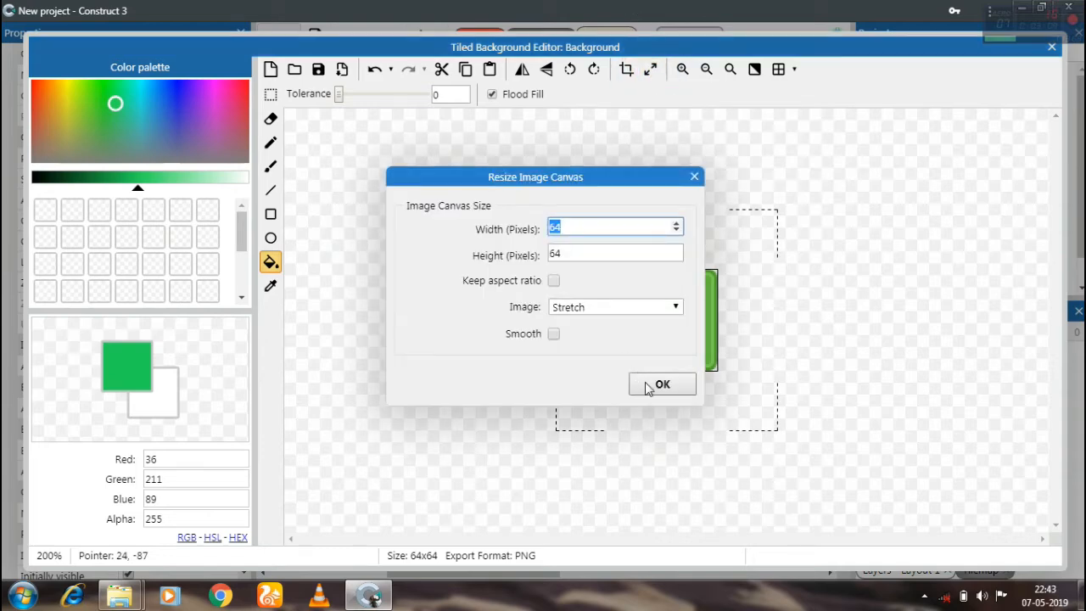
left_click(654, 385)
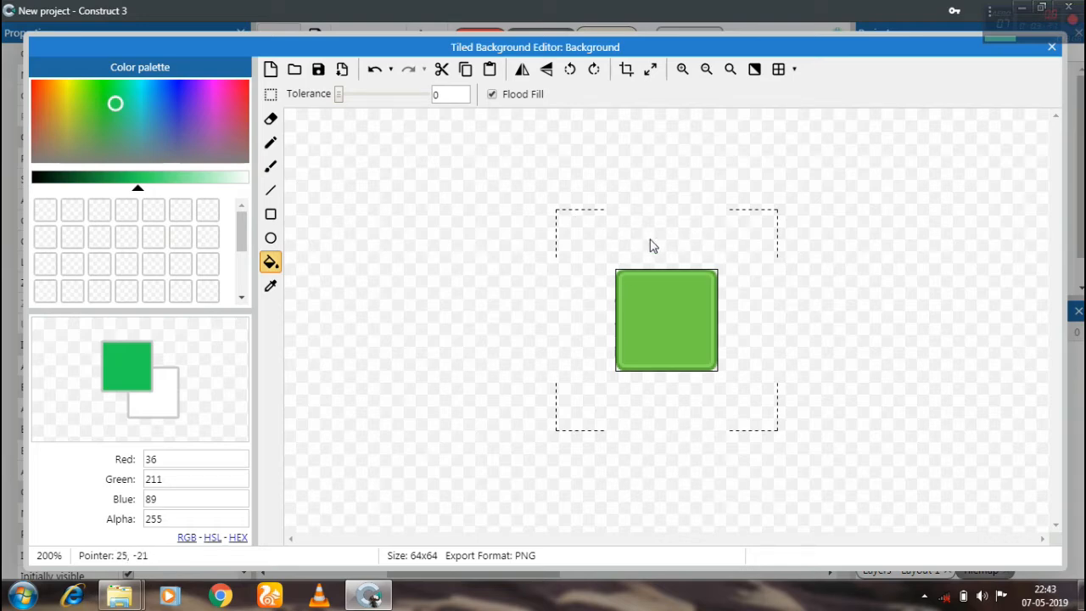
left_click(1050, 51)
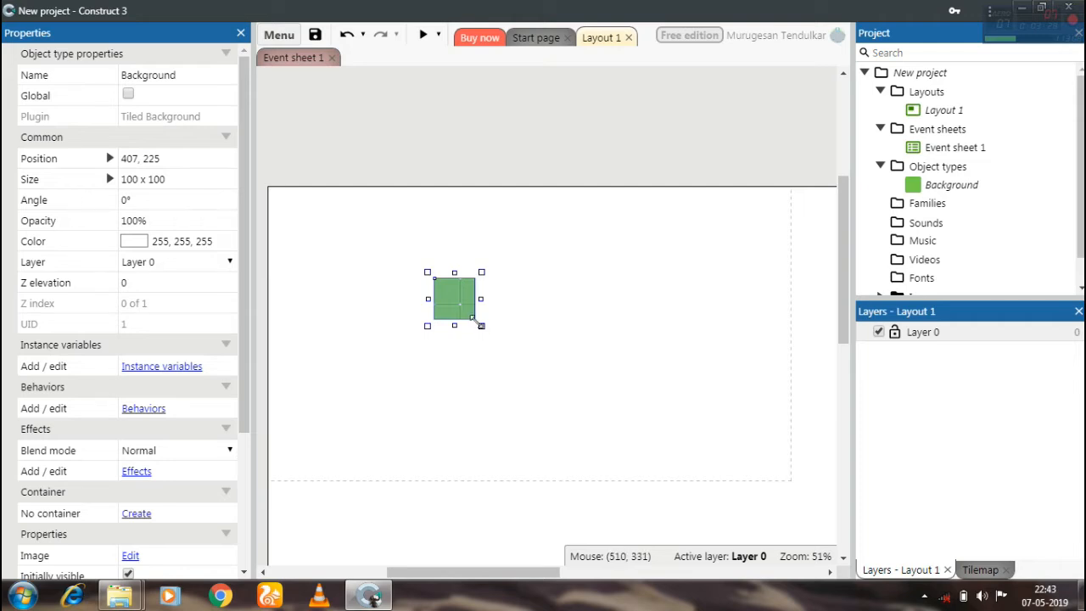
Reshape the green background into a ground strip about 3539 x 64 at about -14, 689, along the viewport's lower edge.
left_click_drag(478, 322, 712, 500)
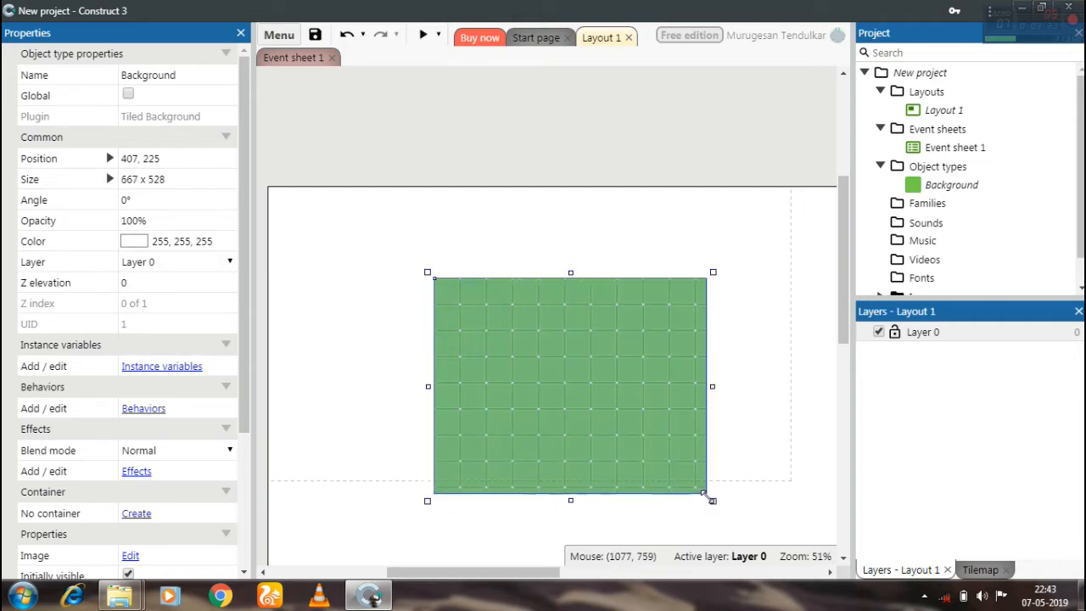
left_click_drag(557, 386, 423, 324)
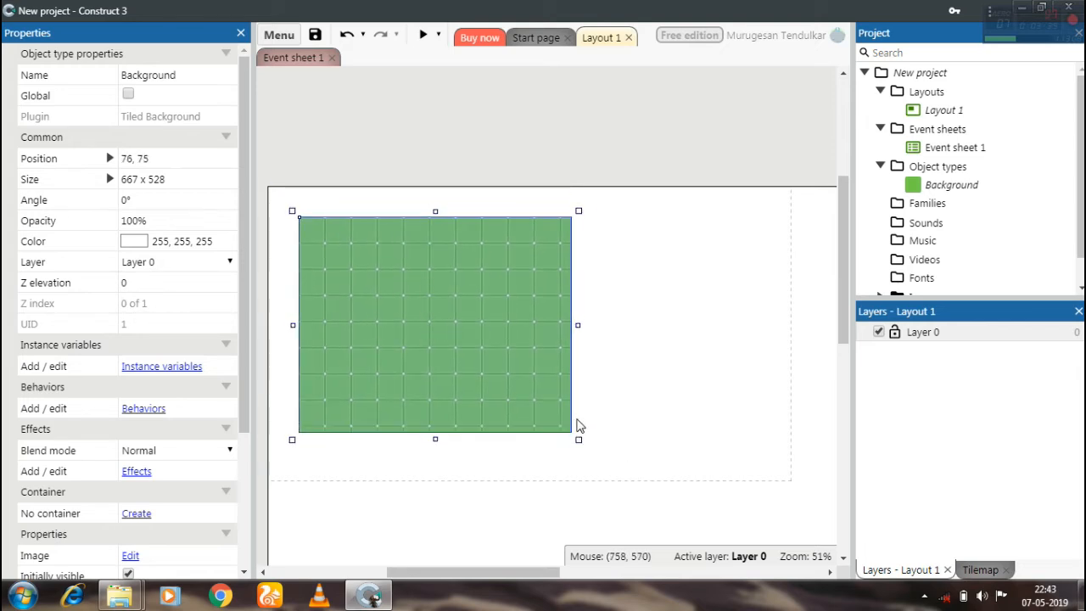
left_click_drag(579, 440, 488, 594)
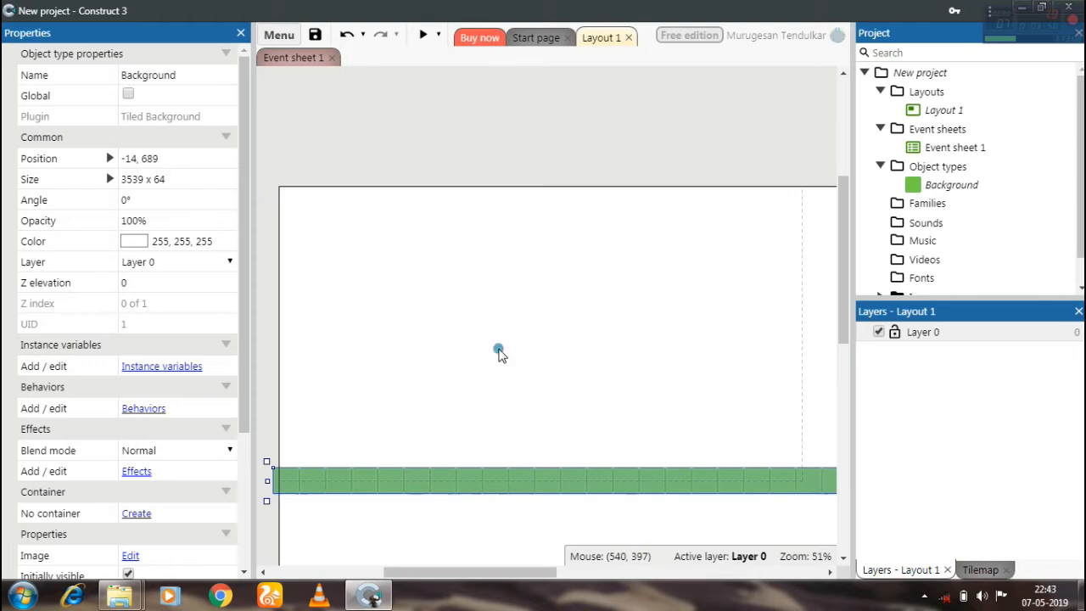
left_click(501, 353)
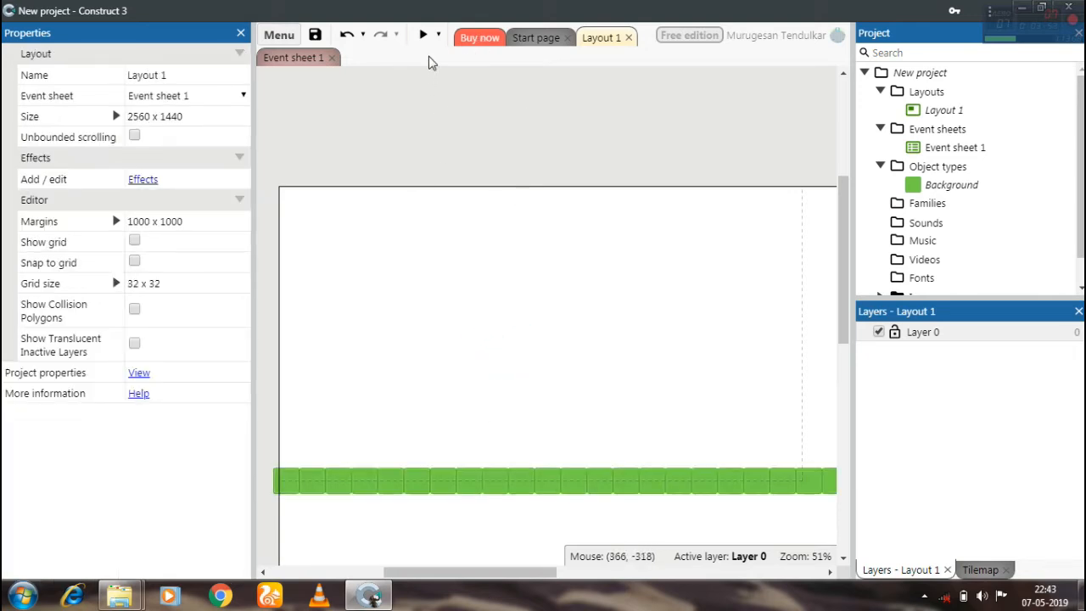
Run a preview of the layout to check the ground strip.
left_click(438, 35)
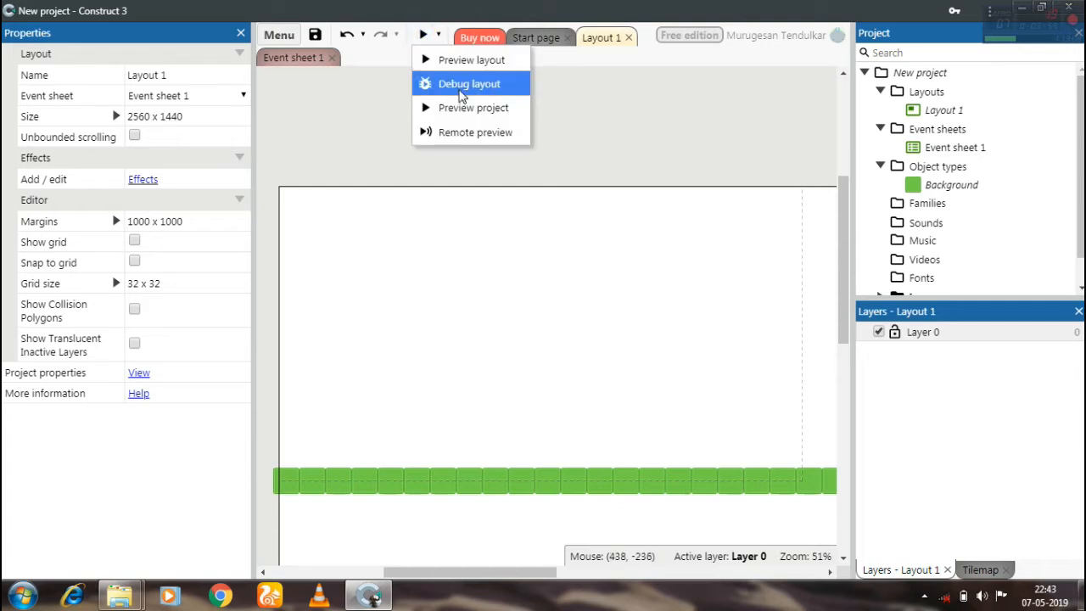
left_click(423, 35)
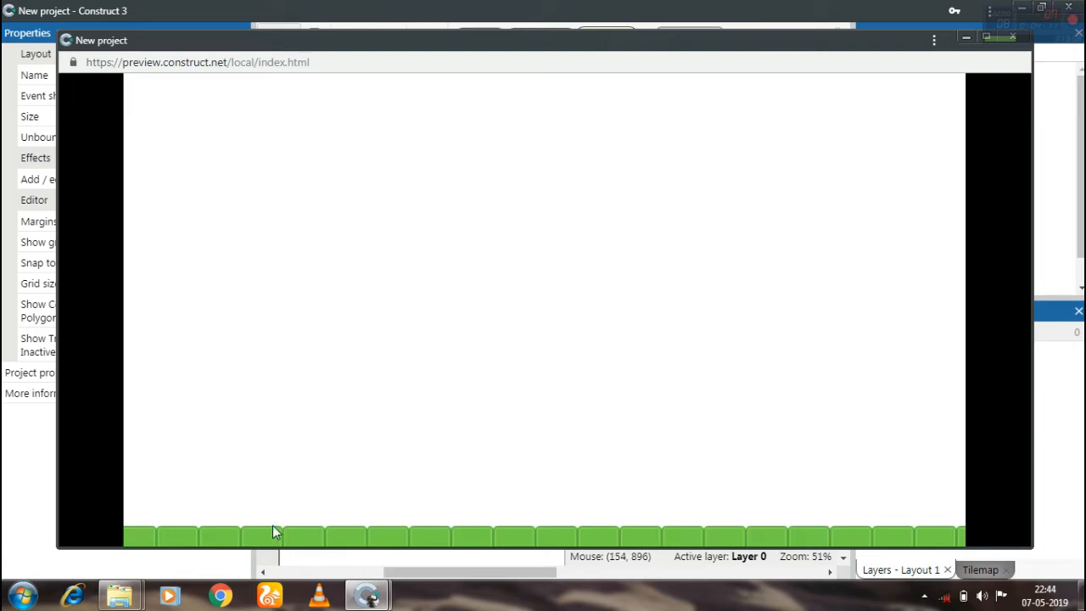
Close the preview after viewing it maximized and raise the ground strip to about -5, 662.
left_click(986, 37)
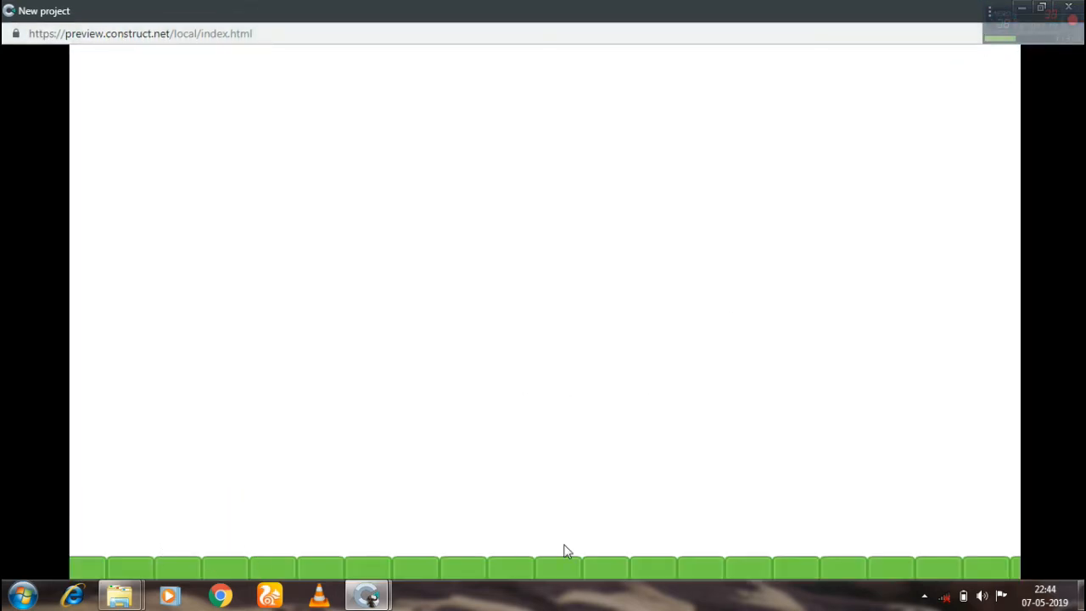
left_click(1071, 6)
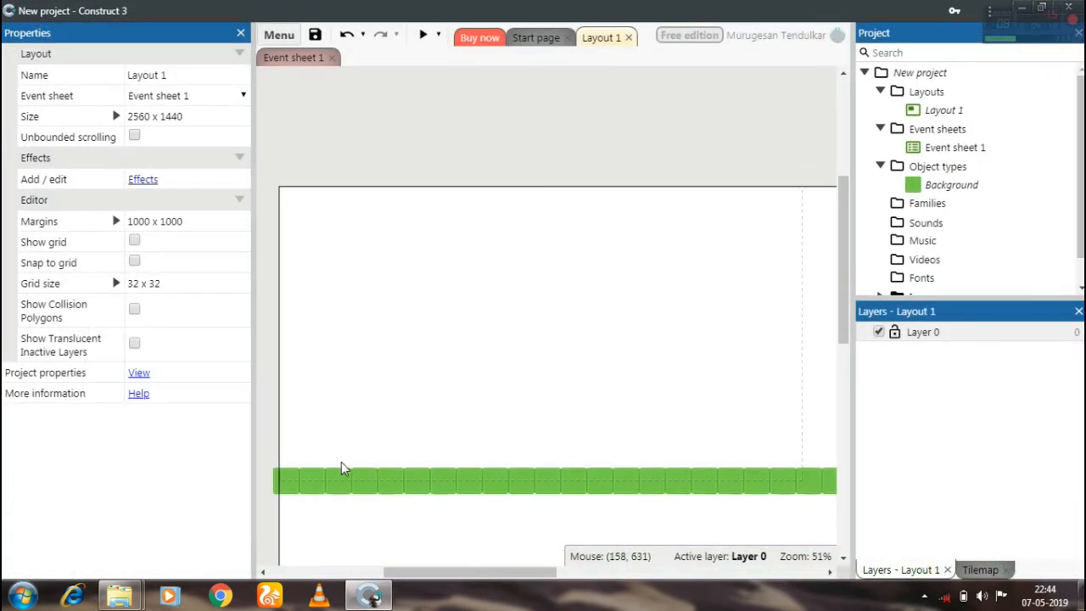
left_click(344, 485)
left_click_drag(345, 485, 349, 469)
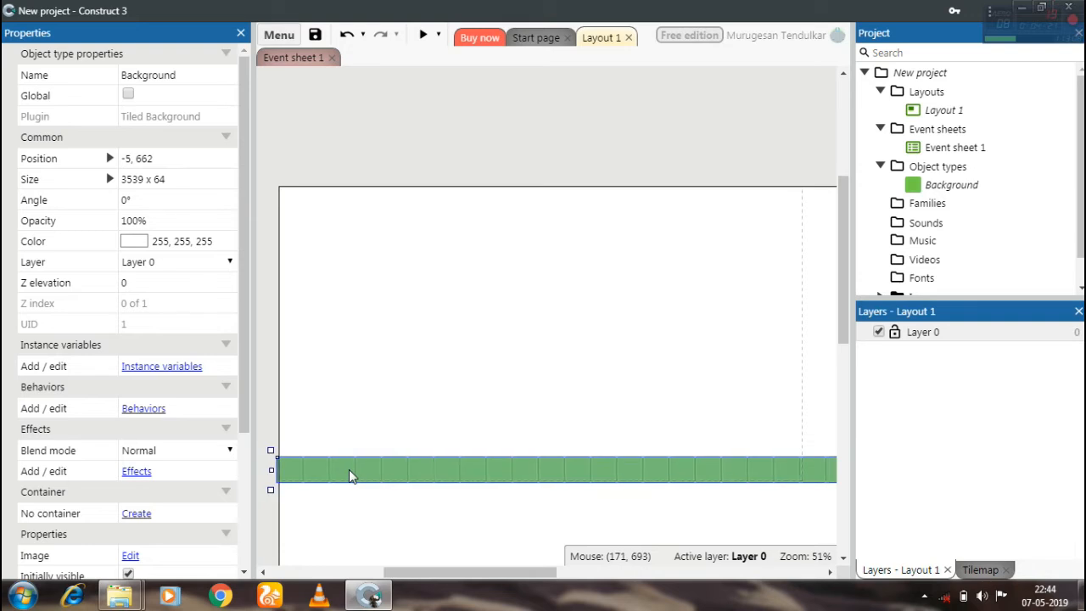
Preview the layout to check the raised ground strip and close the preview.
left_click(359, 501)
left_click(422, 34)
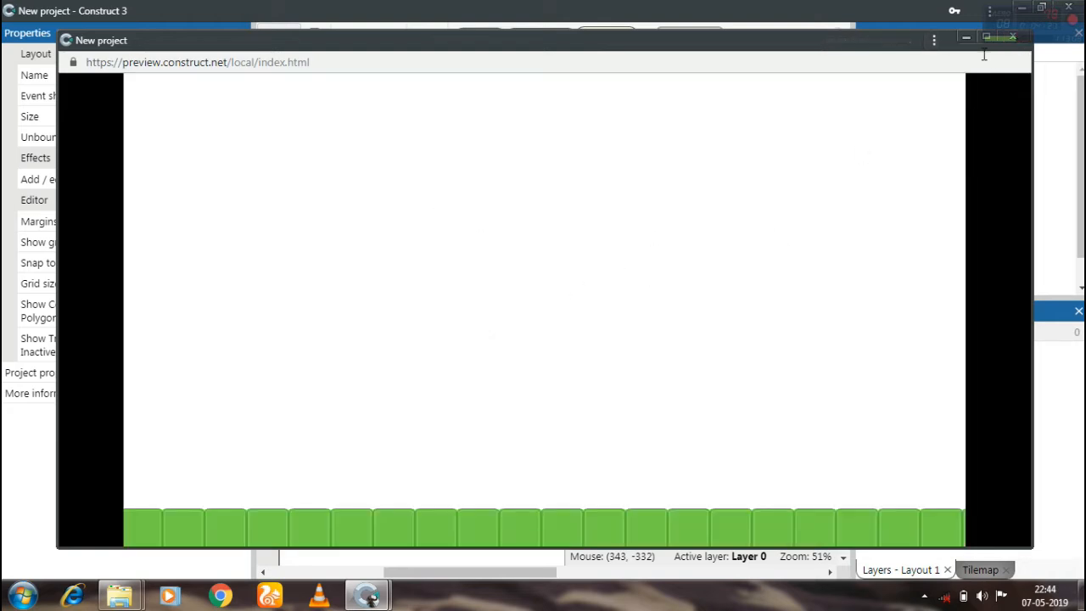
left_click(1012, 39)
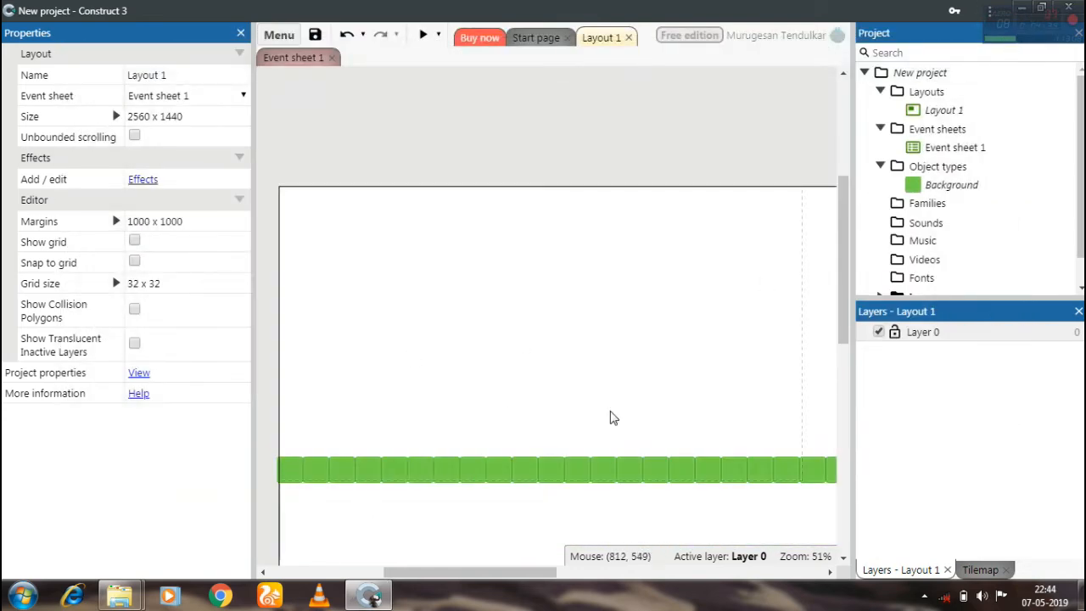
left_click(534, 469)
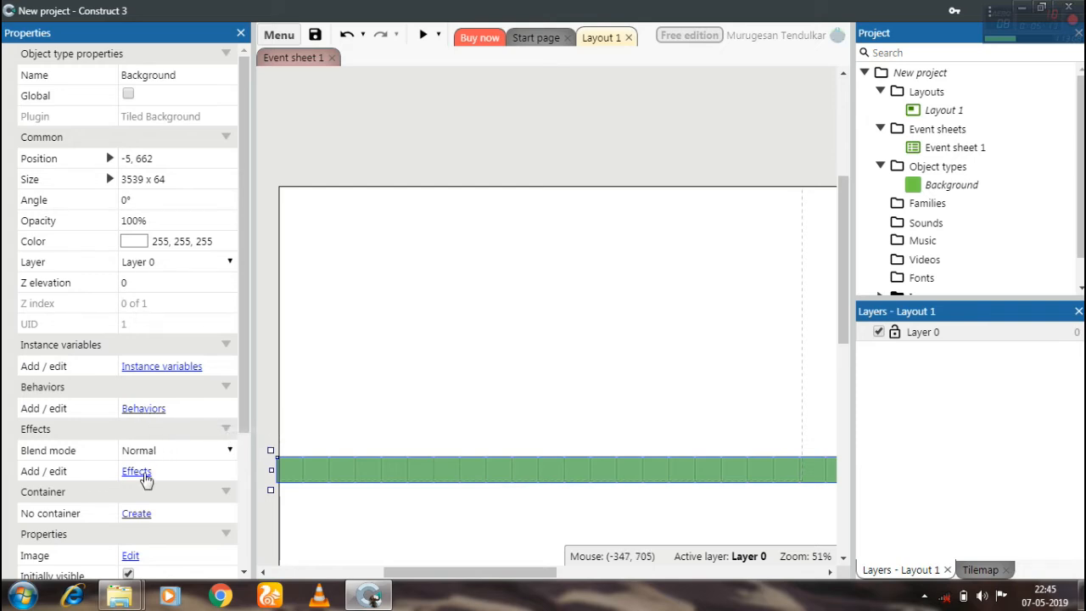
right_click(396, 465)
mouse_move(499, 161)
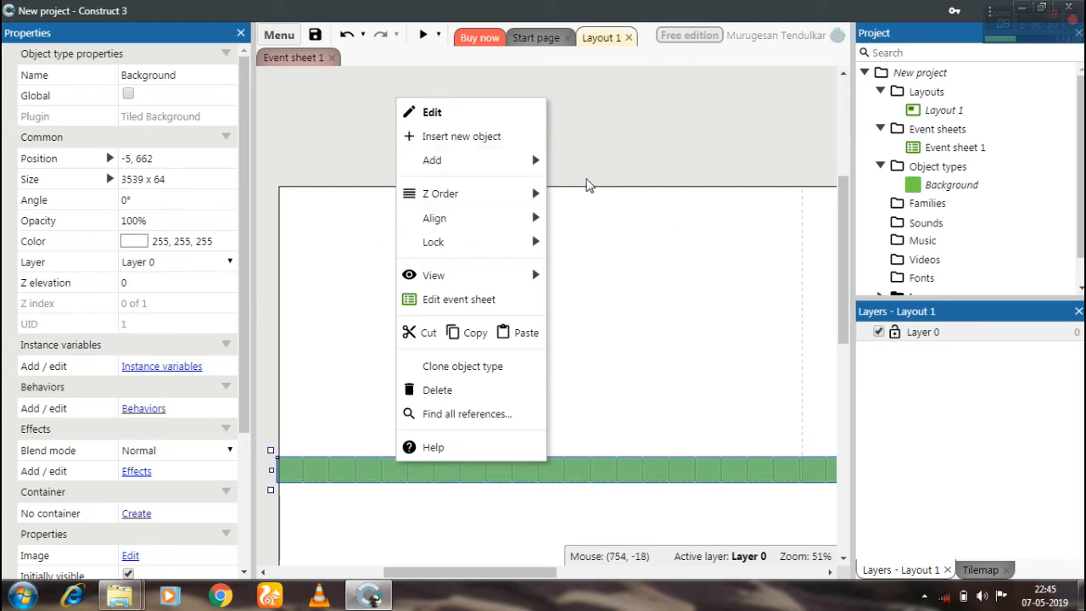
left_click(726, 371)
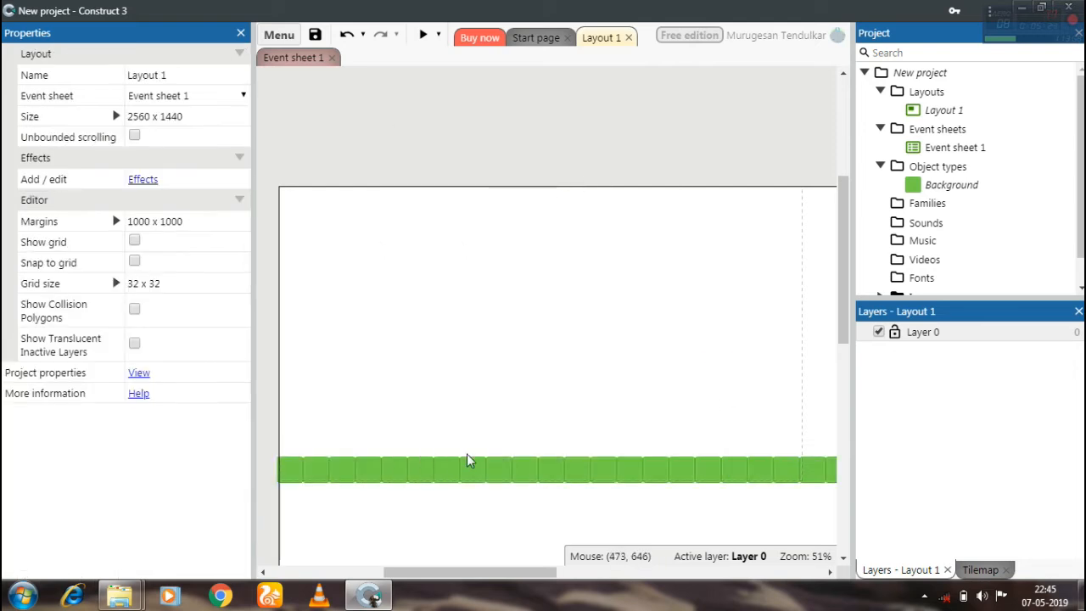
Add the Solid behavior to the green Background ground strip and close its behaviors list.
left_click(437, 469)
left_click(153, 406)
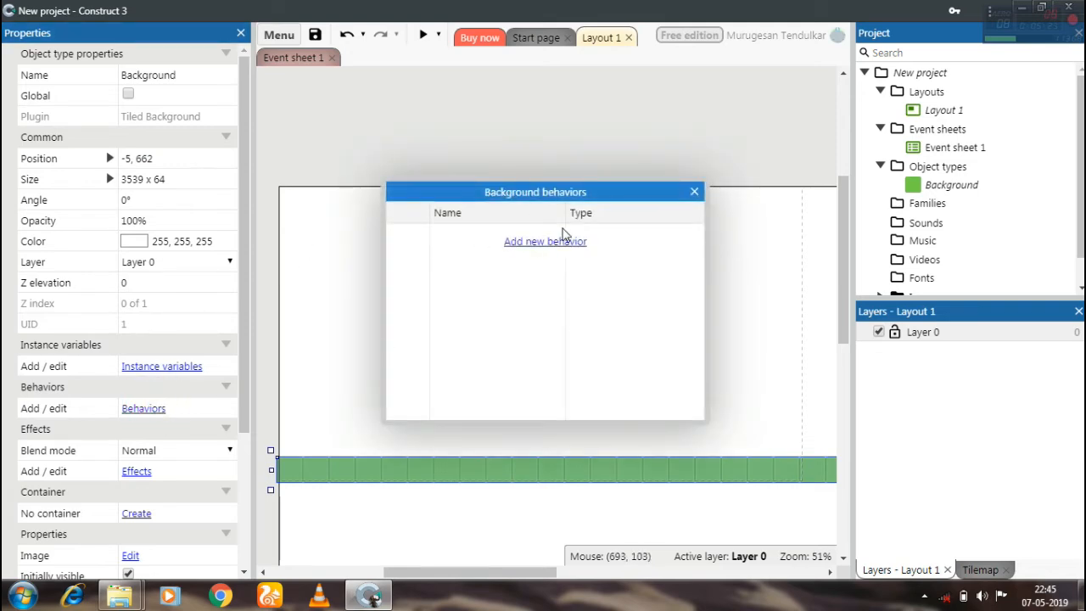
left_click(542, 243)
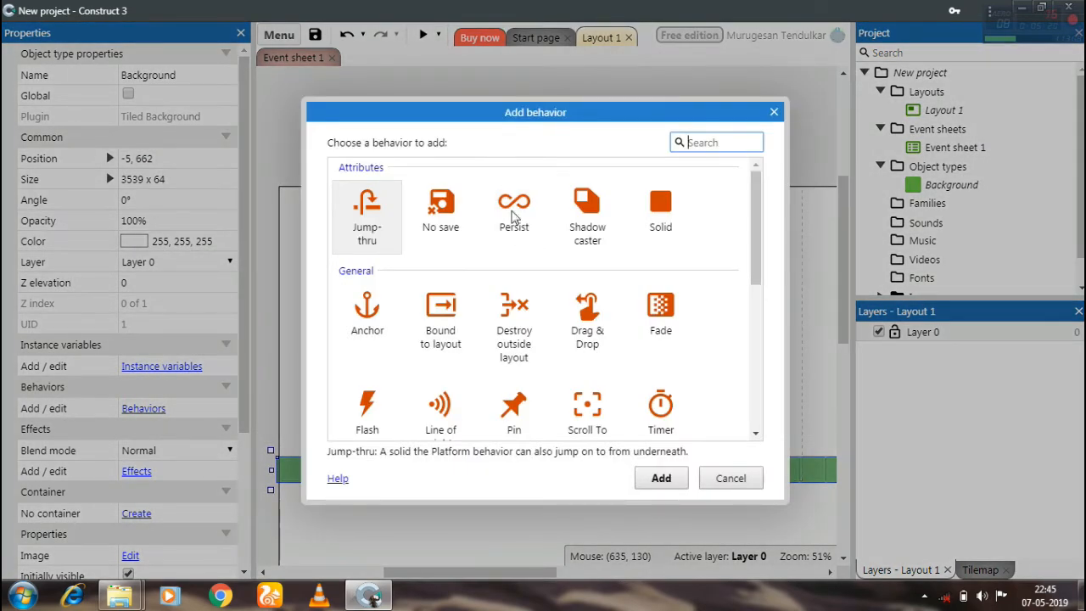
mouse_move(751, 212)
left_mouse_down()
mouse_move(766, 430)
mouse_move(732, 204)
left_mouse_up()
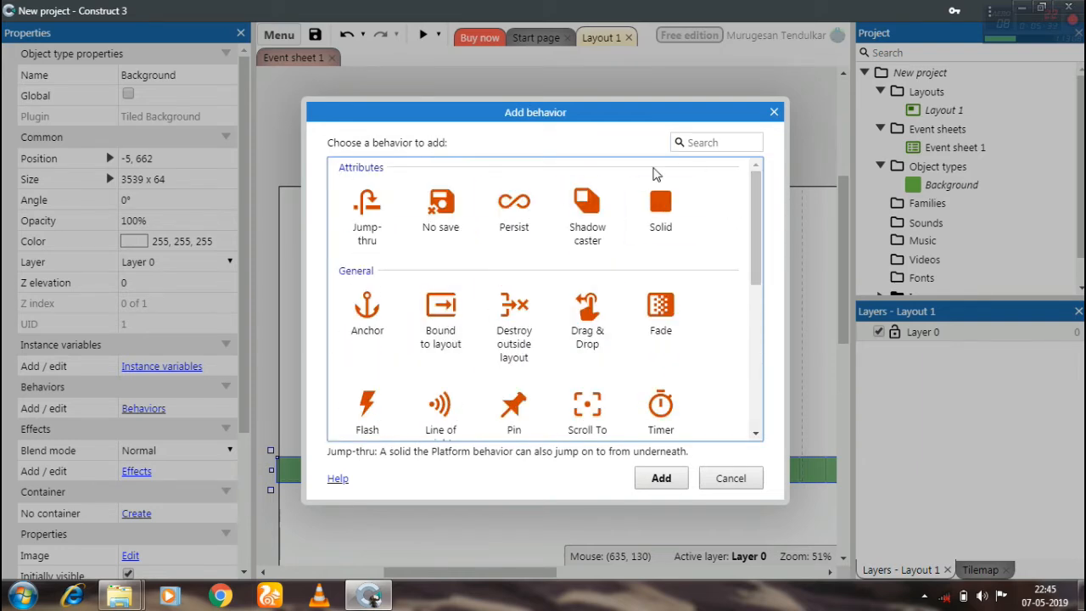
left_click(662, 217)
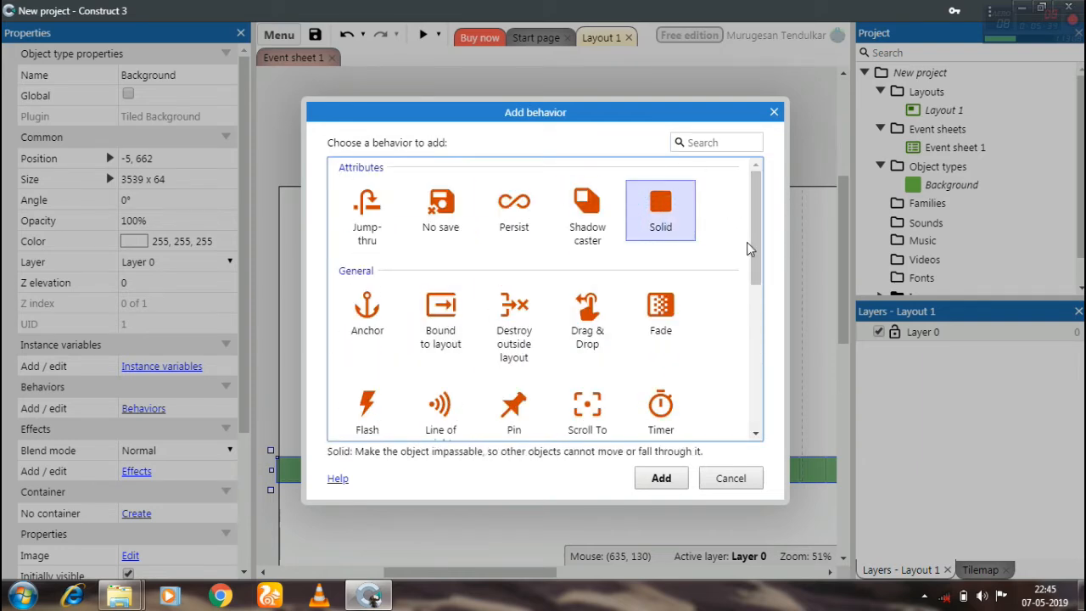
left_click_drag(753, 251, 752, 310)
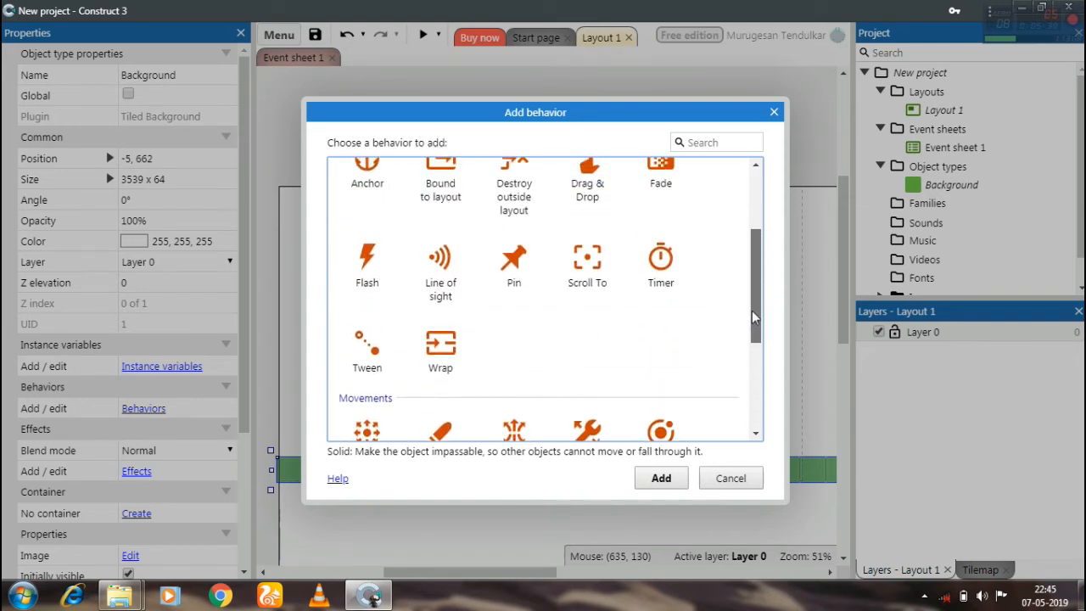
scroll(751, 311, "up", 2)
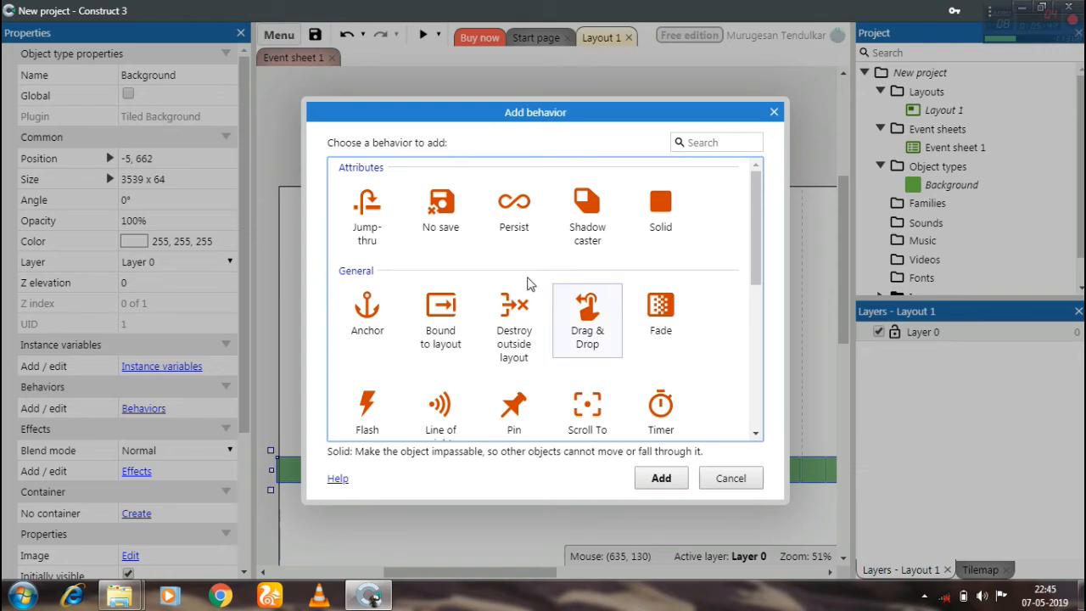
left_click(672, 219)
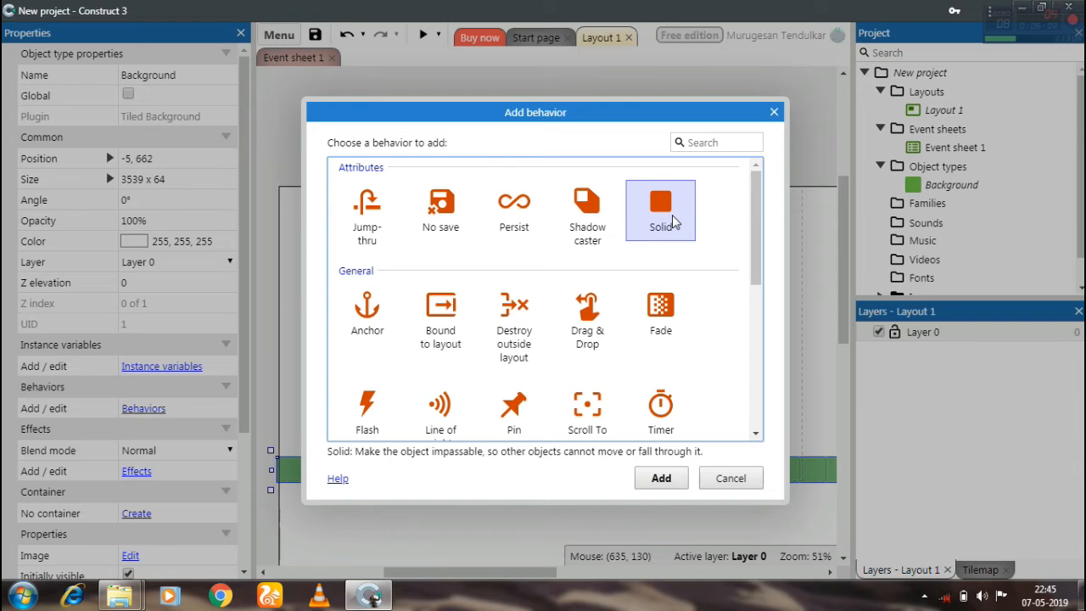
left_click(676, 482)
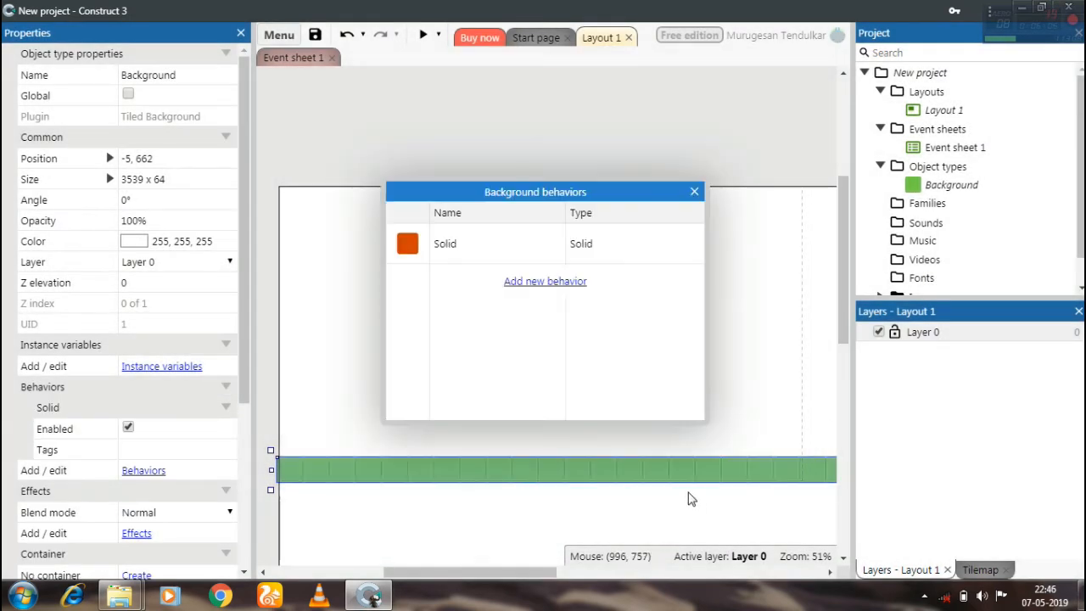
left_click(696, 192)
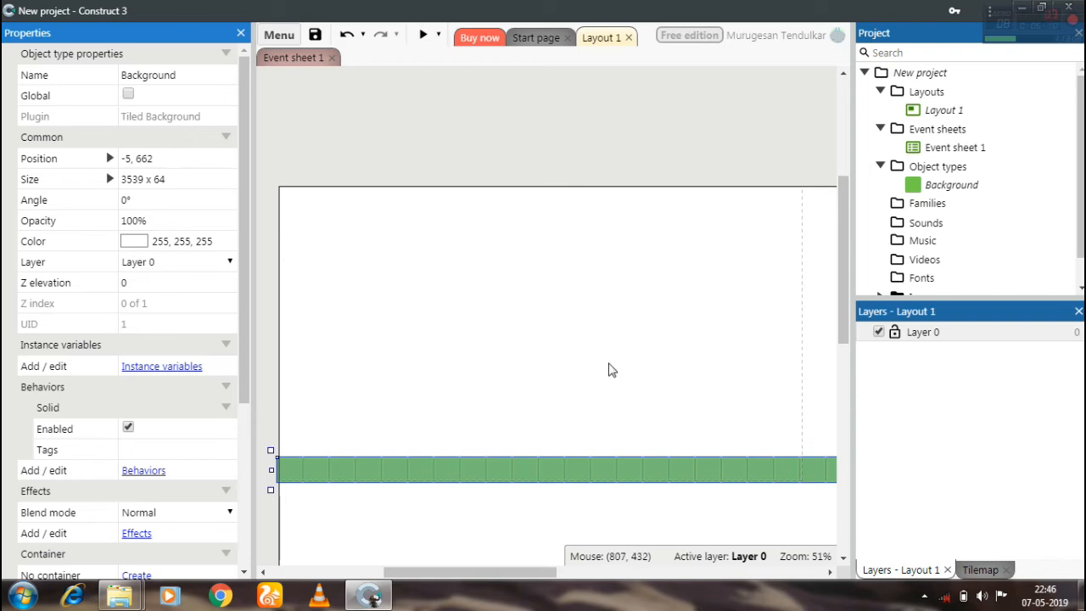
Insert a new Sprite object in the layout above the ground strip, at about 234, 233.
double_click(468, 331)
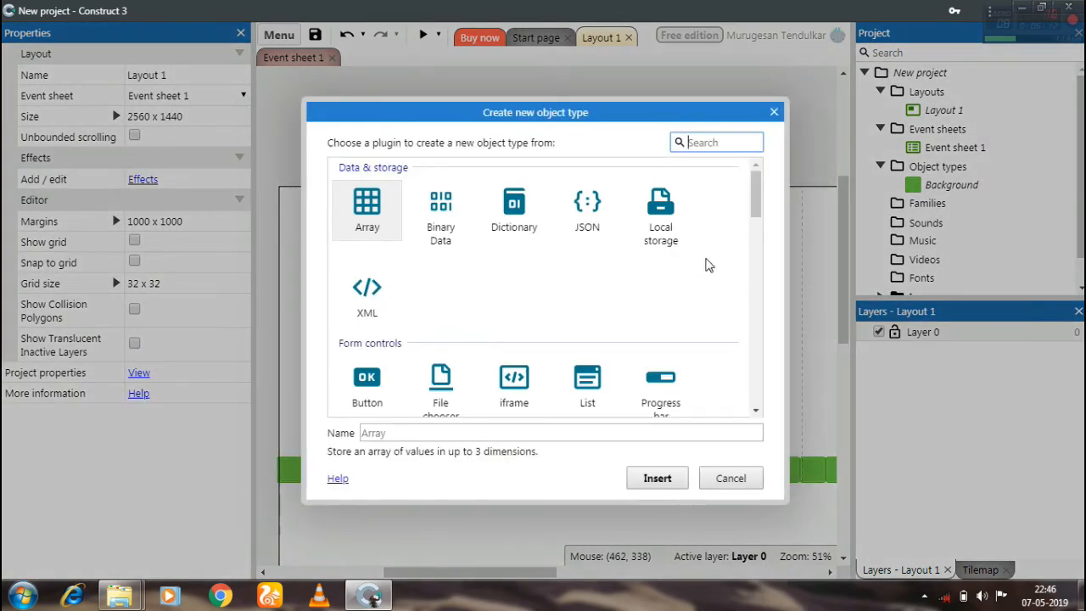
left_click_drag(755, 208, 755, 266)
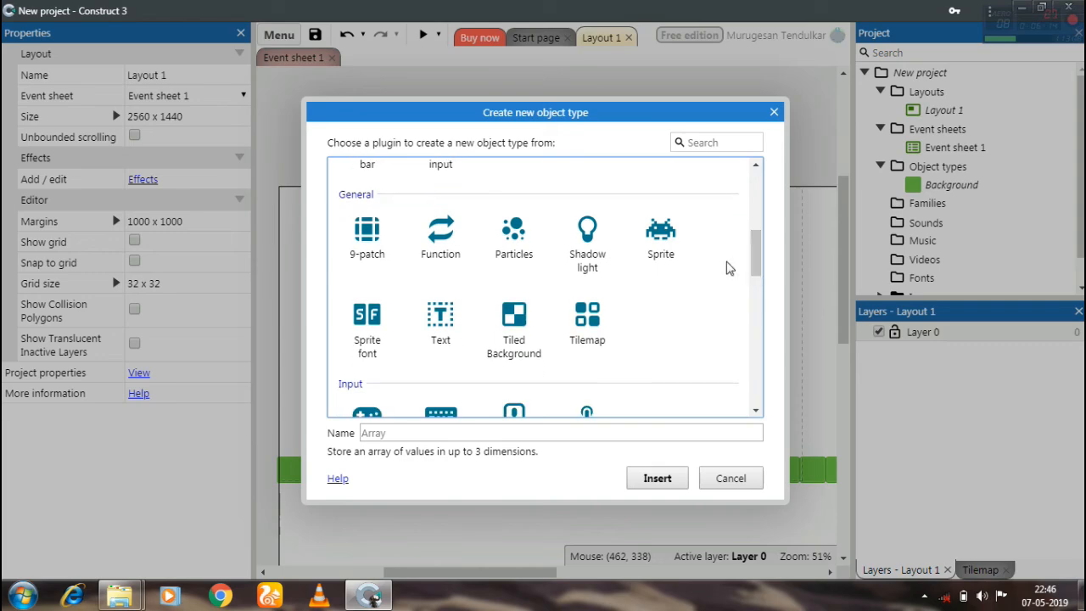
double_click(661, 240)
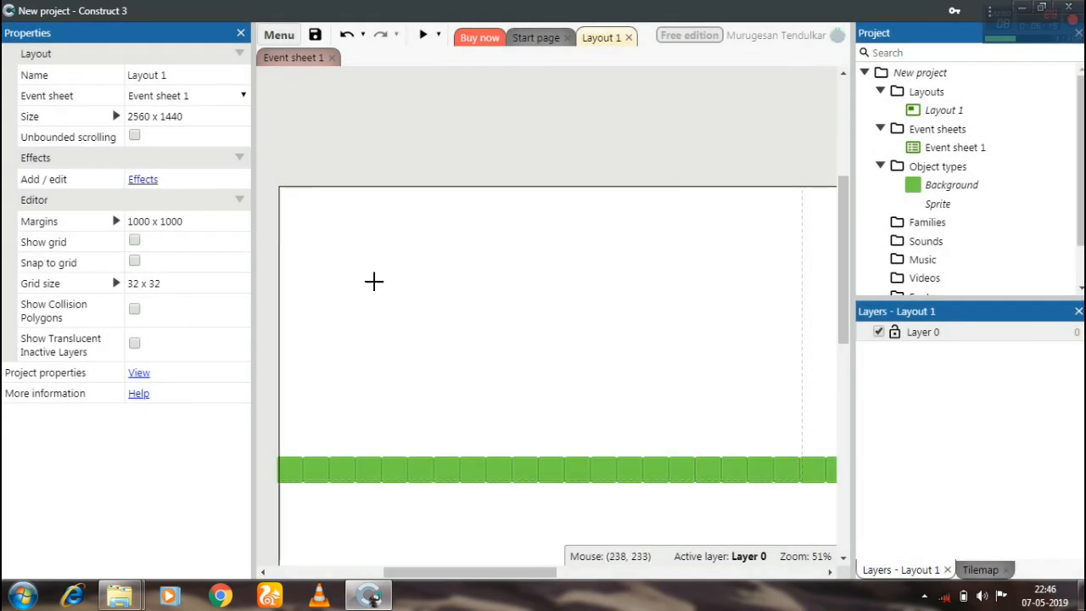
left_click(380, 286)
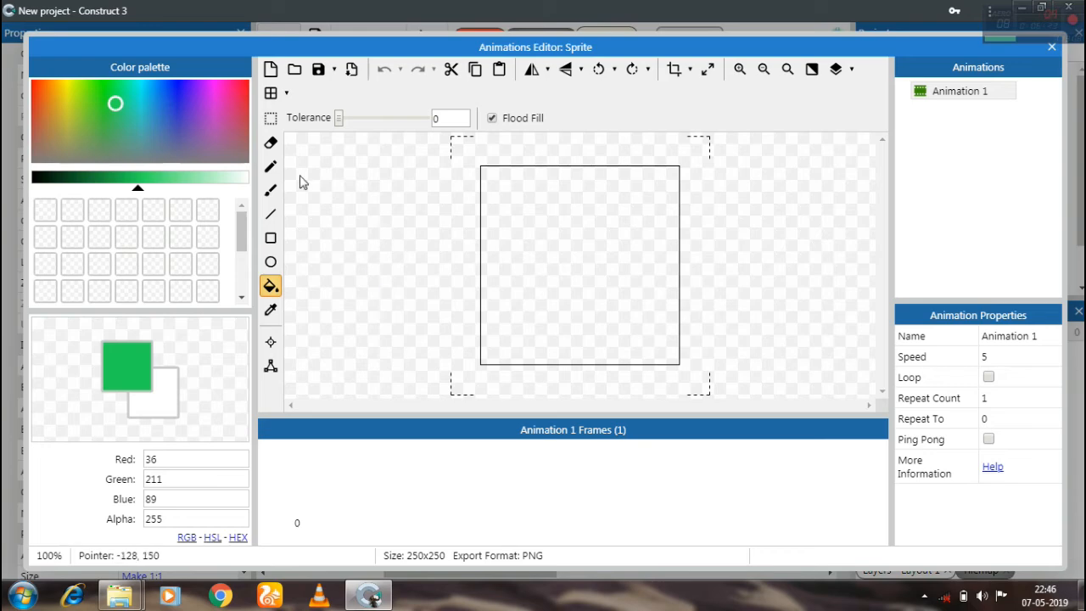
Pick an orange drawing color, load the grey tile image from the Rounded folder into the sprite, and close the Animations Editor.
left_click(79, 97)
left_click_drag(79, 97, 40, 87)
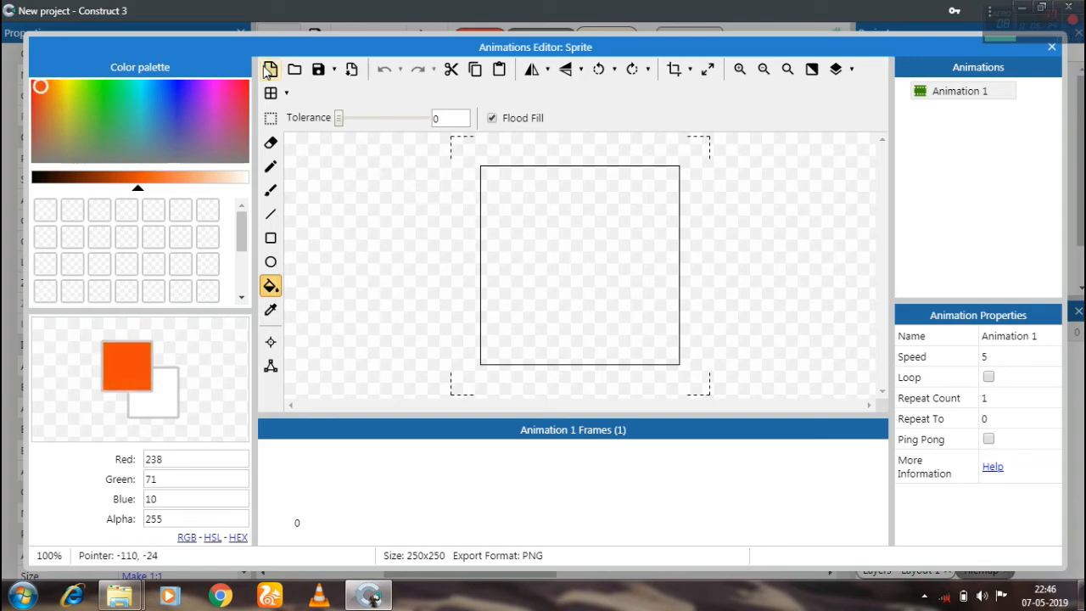
left_click(293, 69)
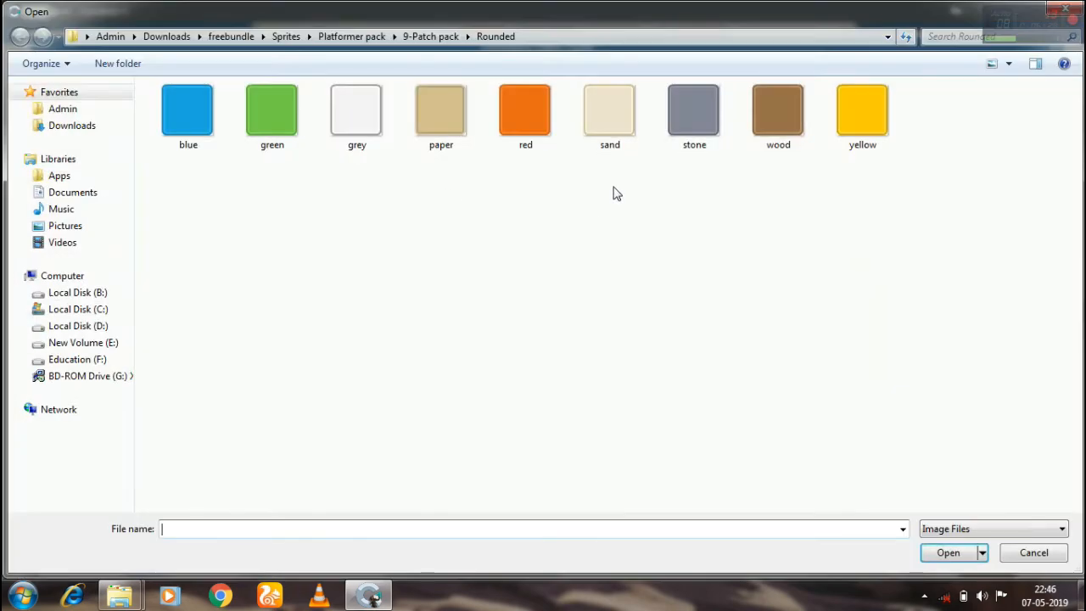
double_click(378, 114)
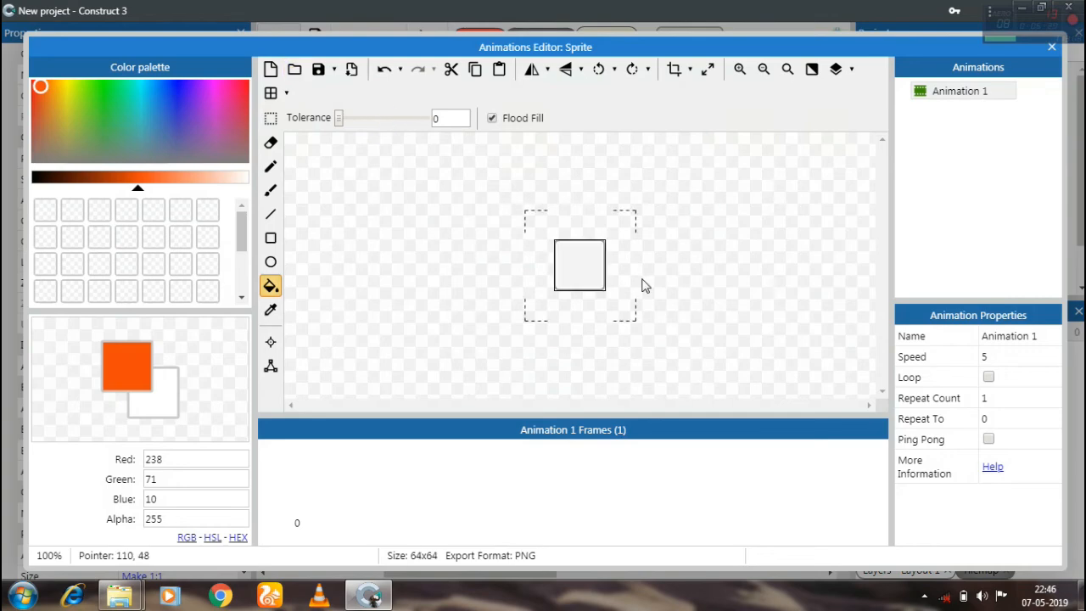
left_click(1052, 45)
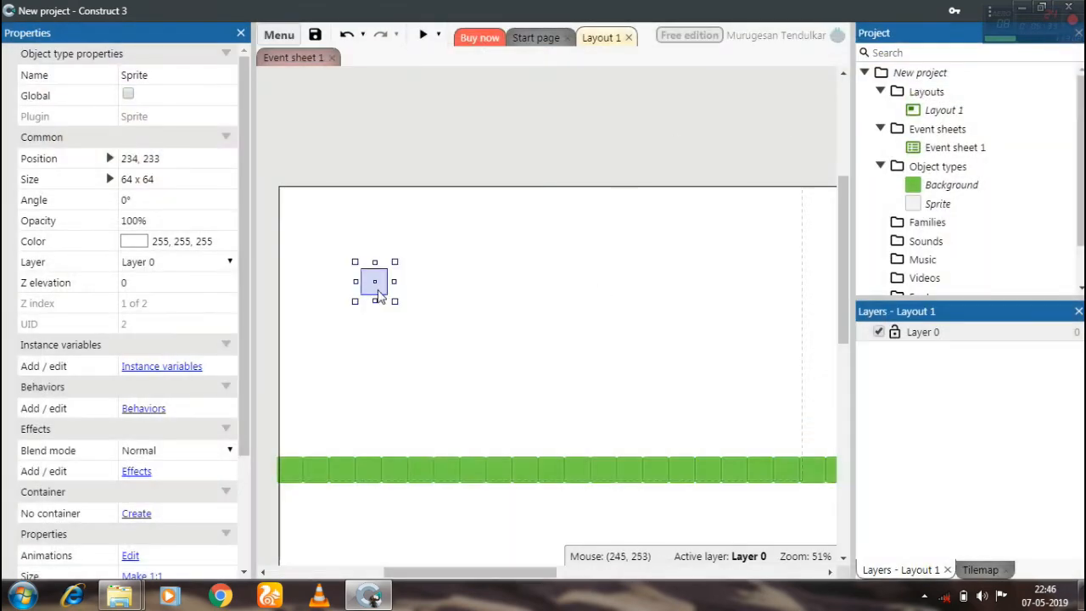
Move the sprite down to about 188, 515, a short distance above the ground strip.
left_click_drag(376, 284, 358, 400)
left_click(400, 411)
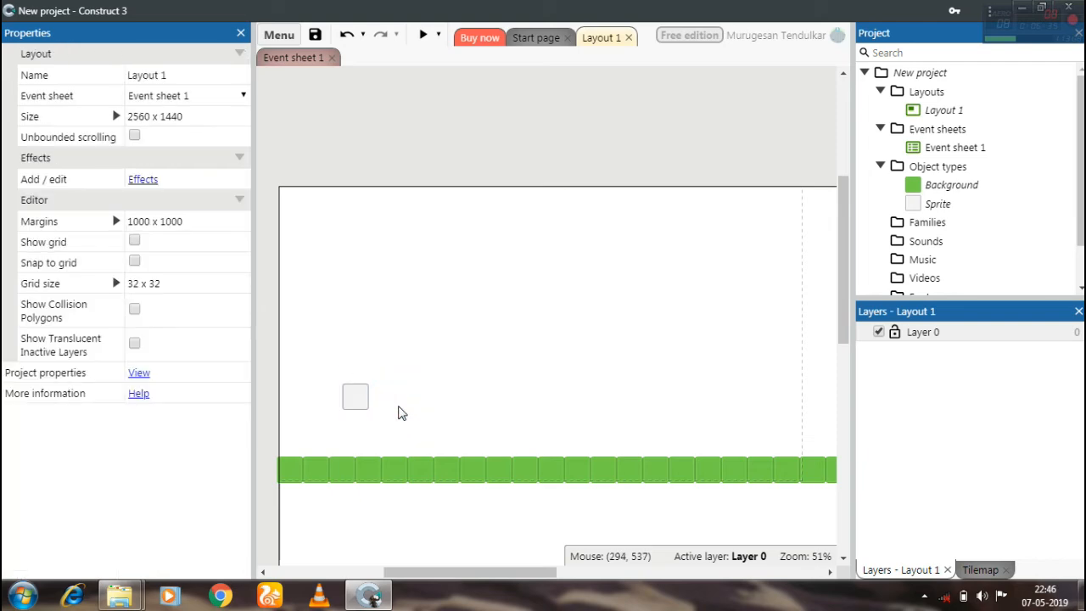
left_click(360, 395)
left_click(413, 404)
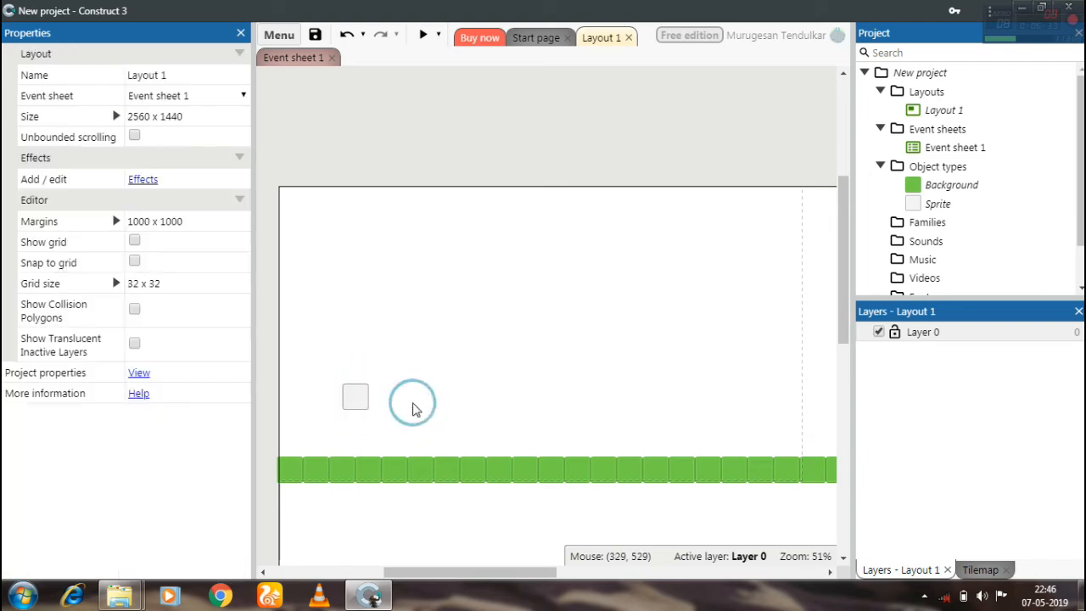
Replace the sprite's image with the red tile from the Rounded folder and close the Animations Editor.
left_click(363, 402)
double_click(361, 402)
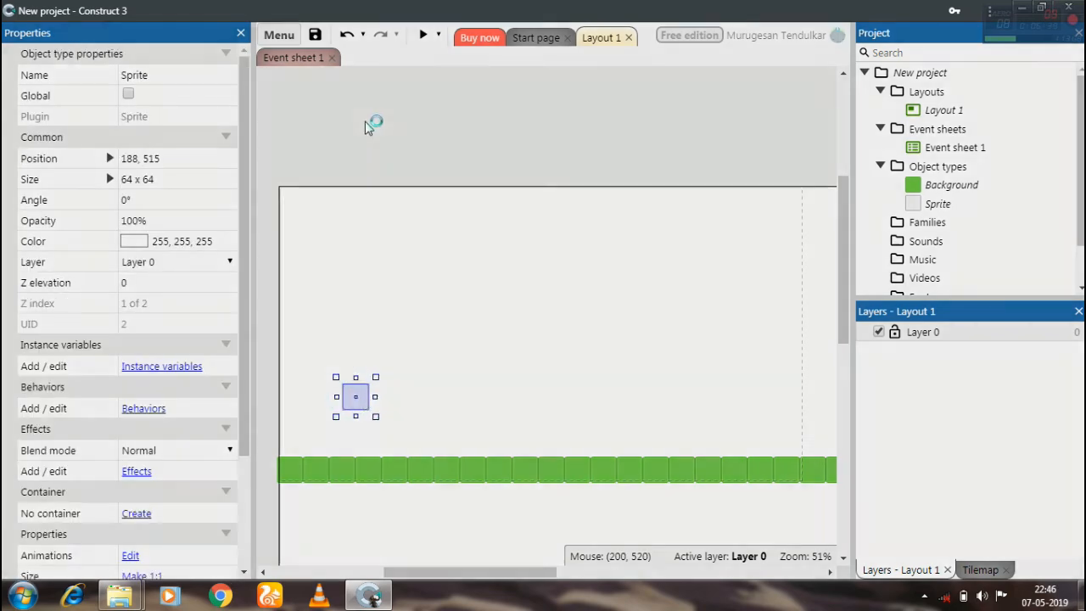
left_click(294, 69)
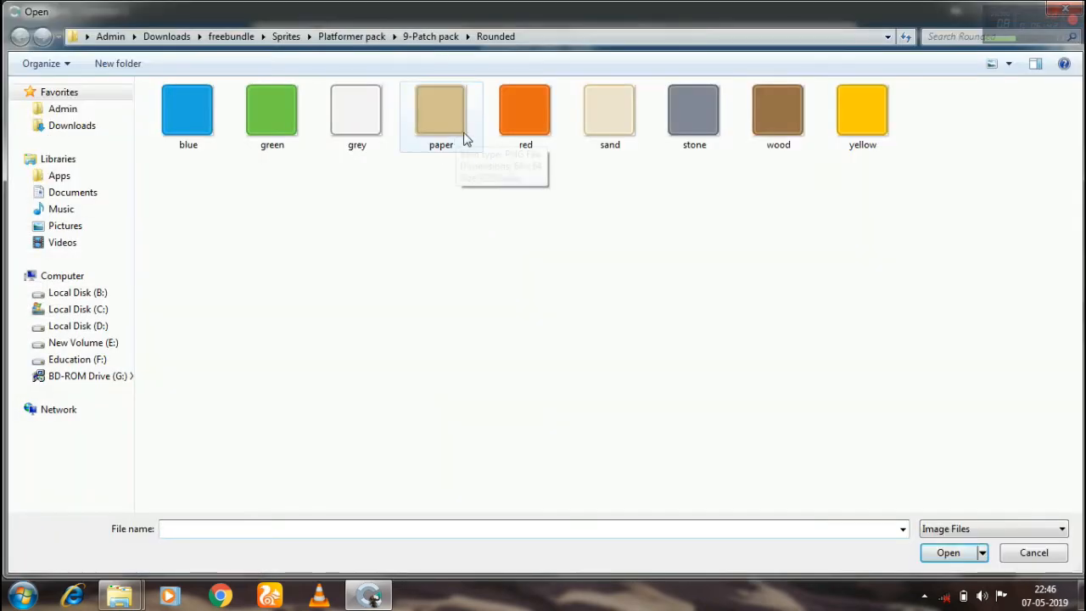
double_click(521, 127)
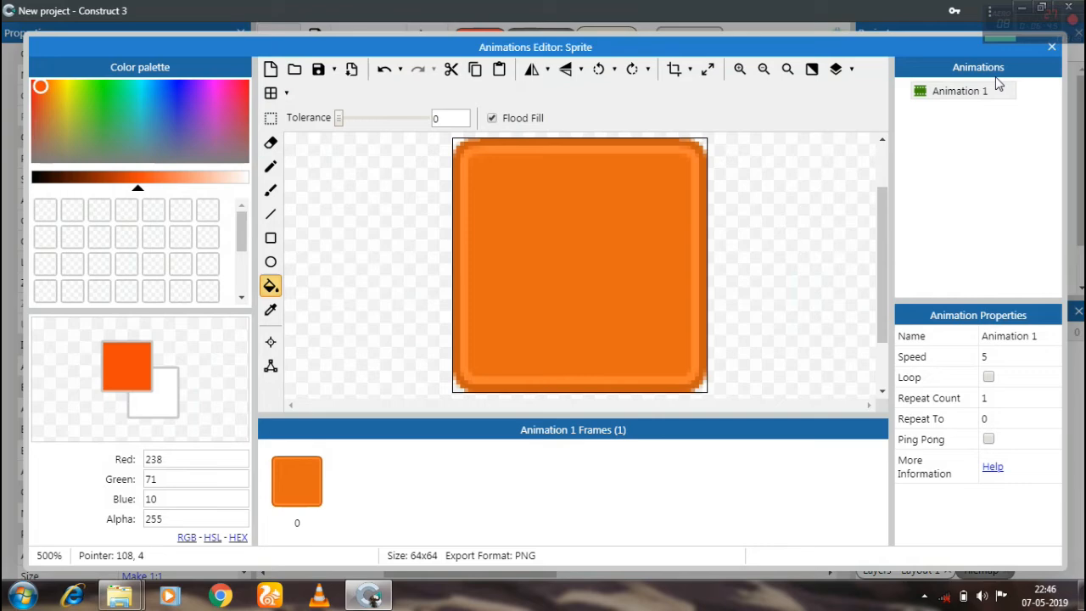
left_click(1051, 47)
left_click(413, 433)
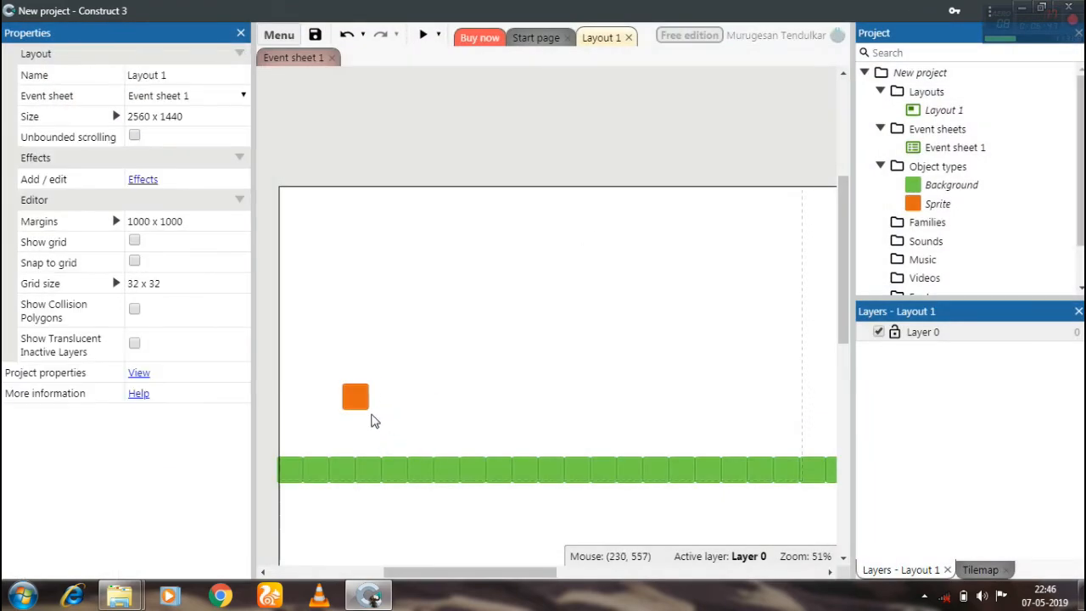
Preview the layout to check the orange sprite above the ground and close the preview.
left_click(363, 404)
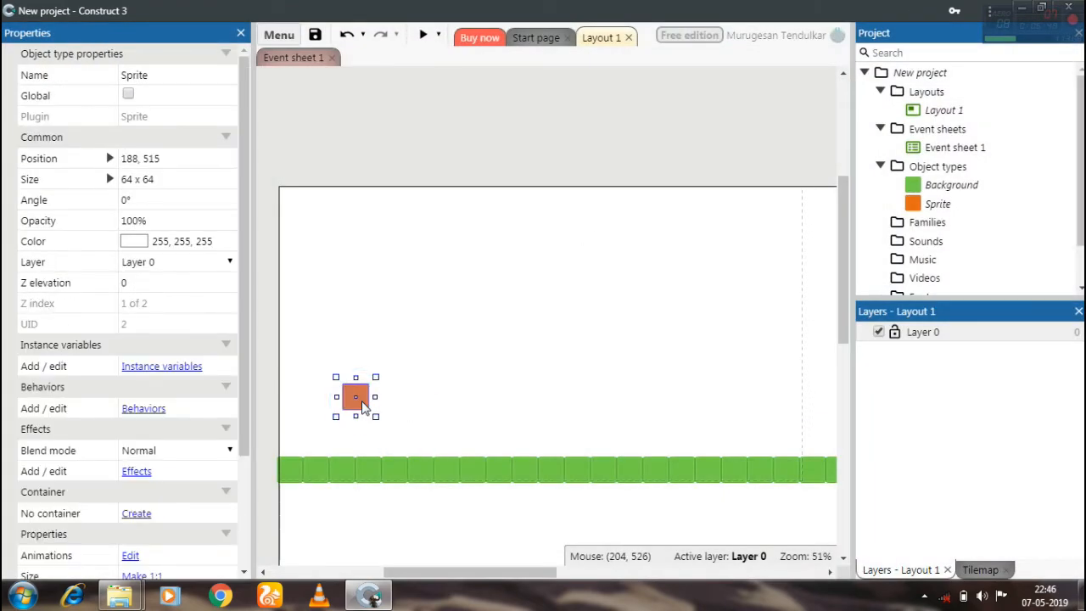
left_click(423, 35)
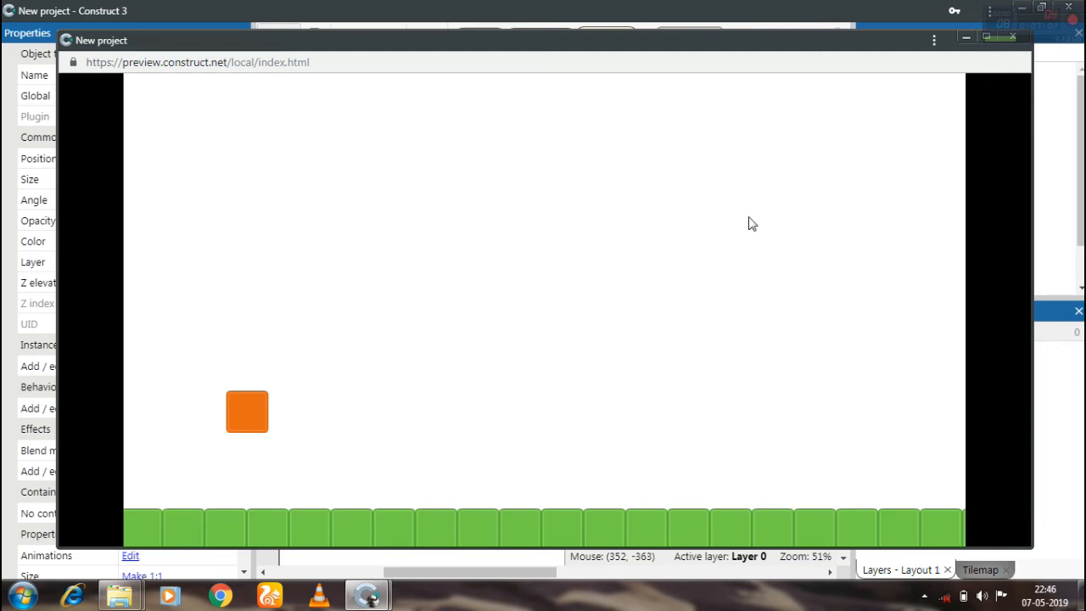
left_click(1012, 36)
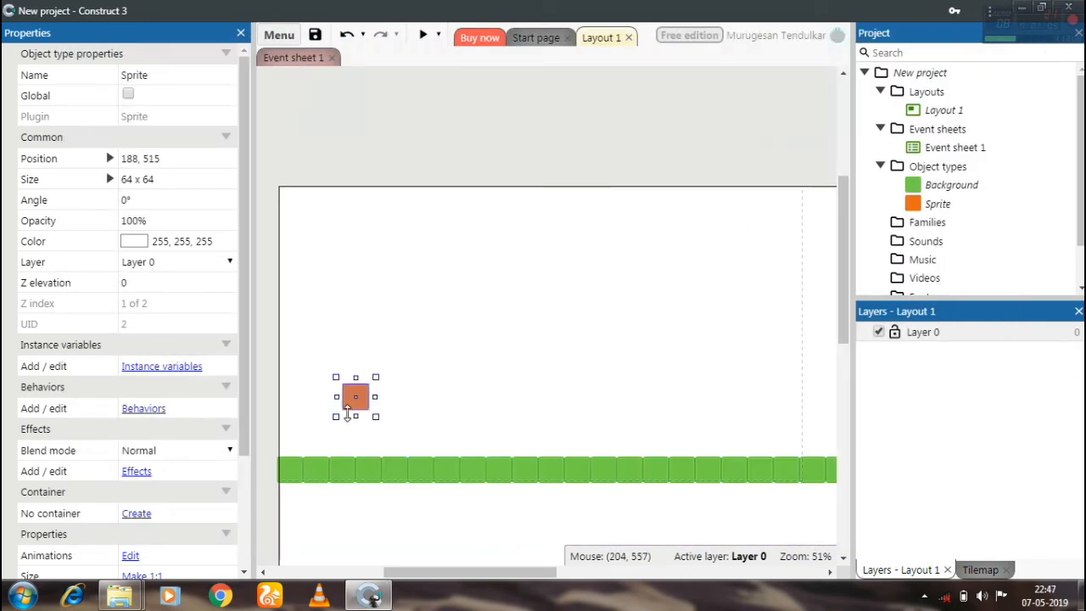
Add the Platform behavior to the orange sprite and close its behaviors dialog.
left_click(141, 414)
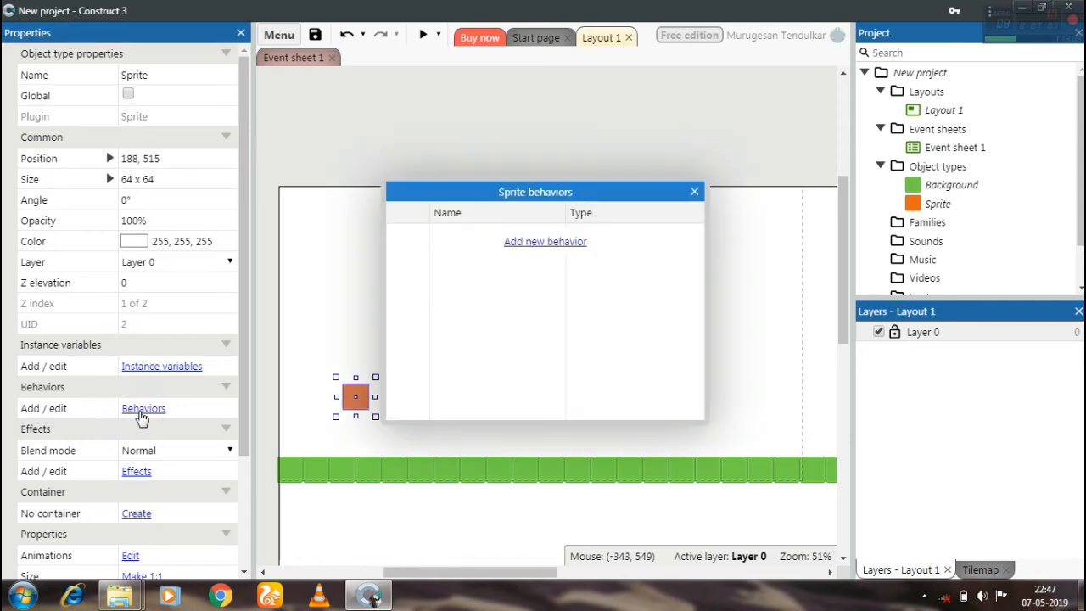
left_click(550, 243)
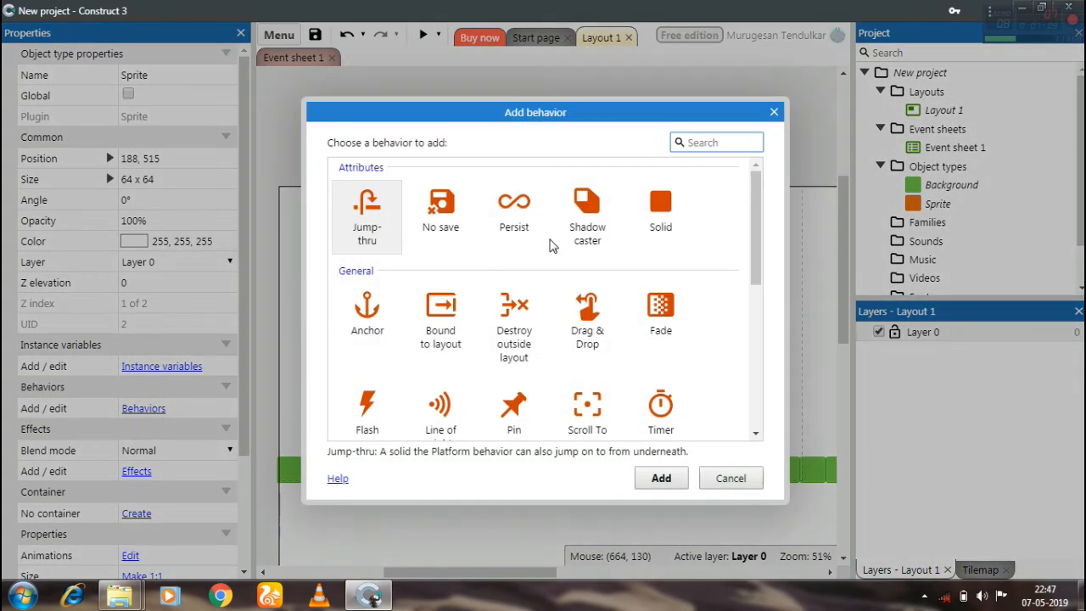
type("pla")
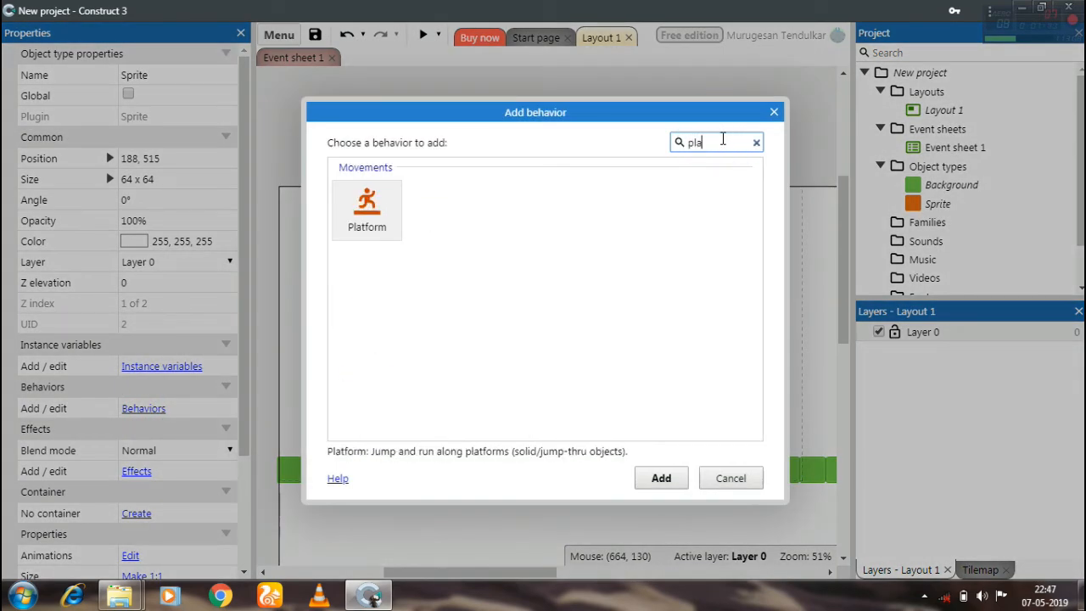
double_click(363, 229)
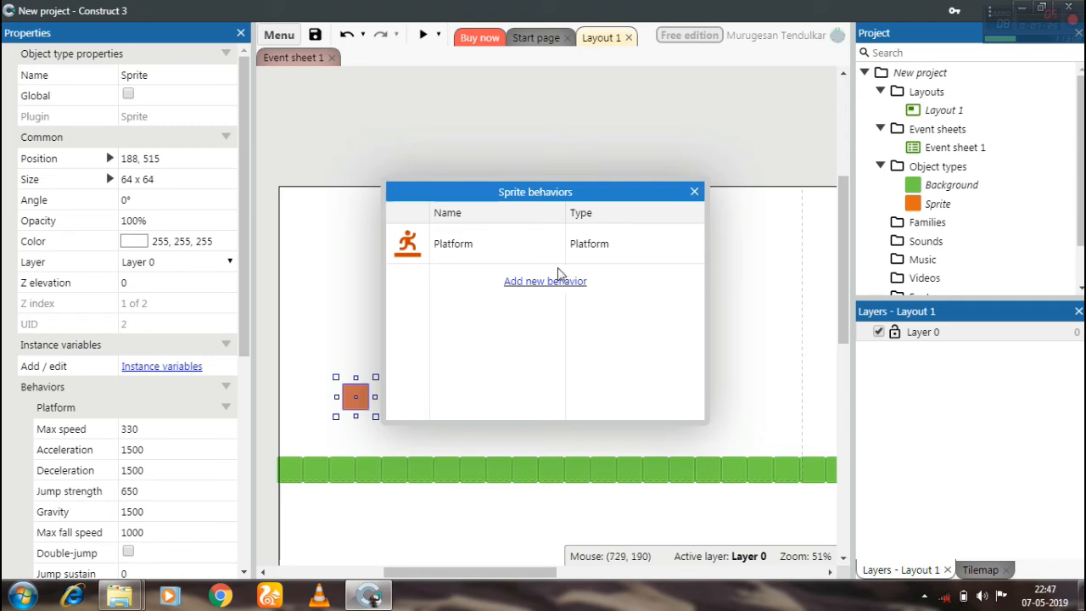
left_click(516, 252)
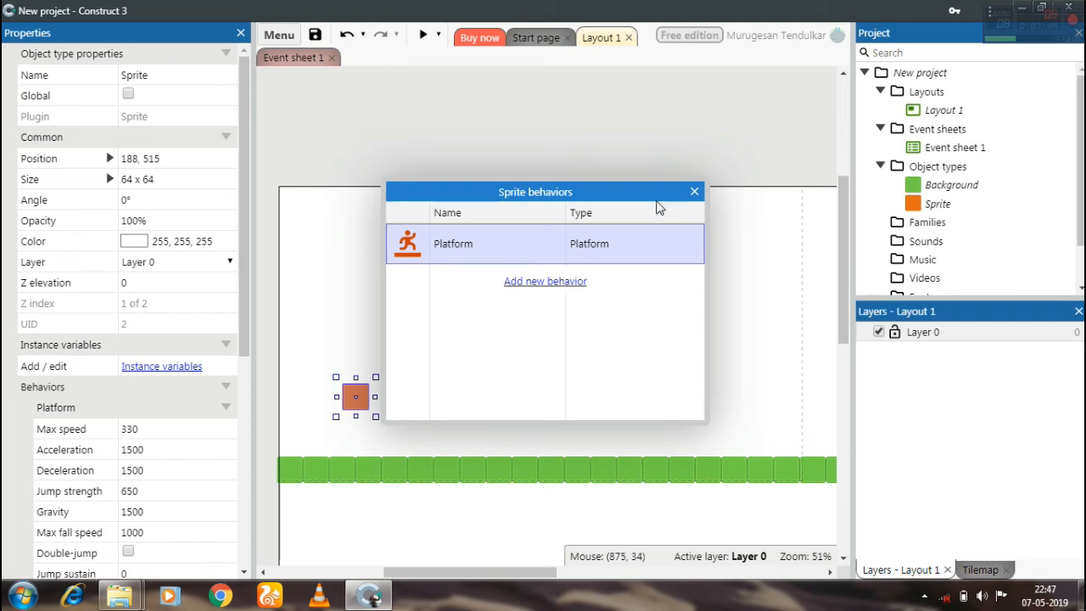
left_click(694, 192)
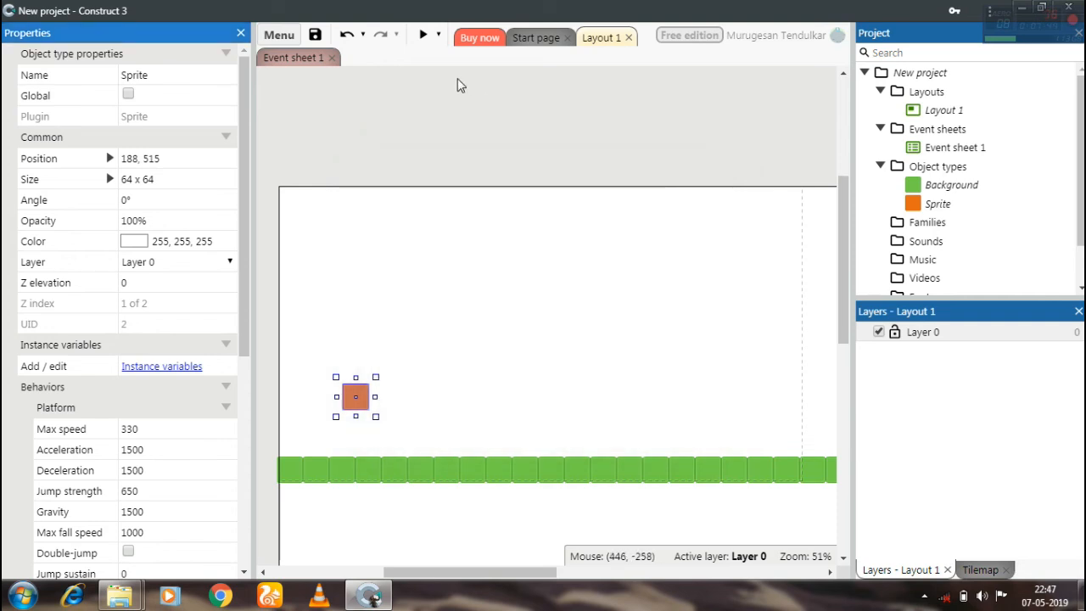
Preview the layout and test running both ways and jumping with the orange sprite on the ground.
left_click(424, 35)
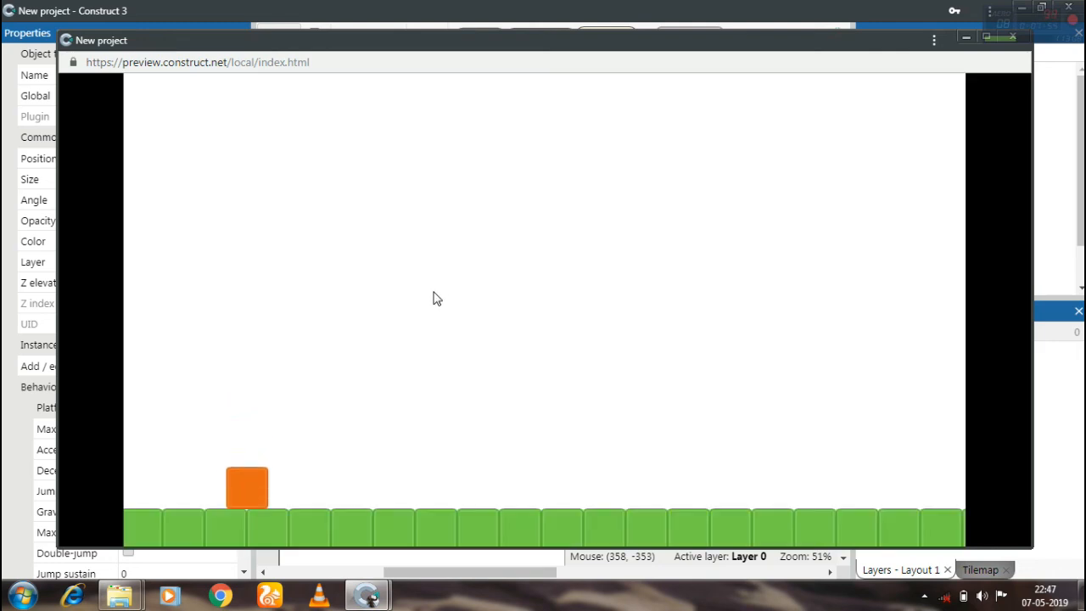
key("Right")
key("Left")
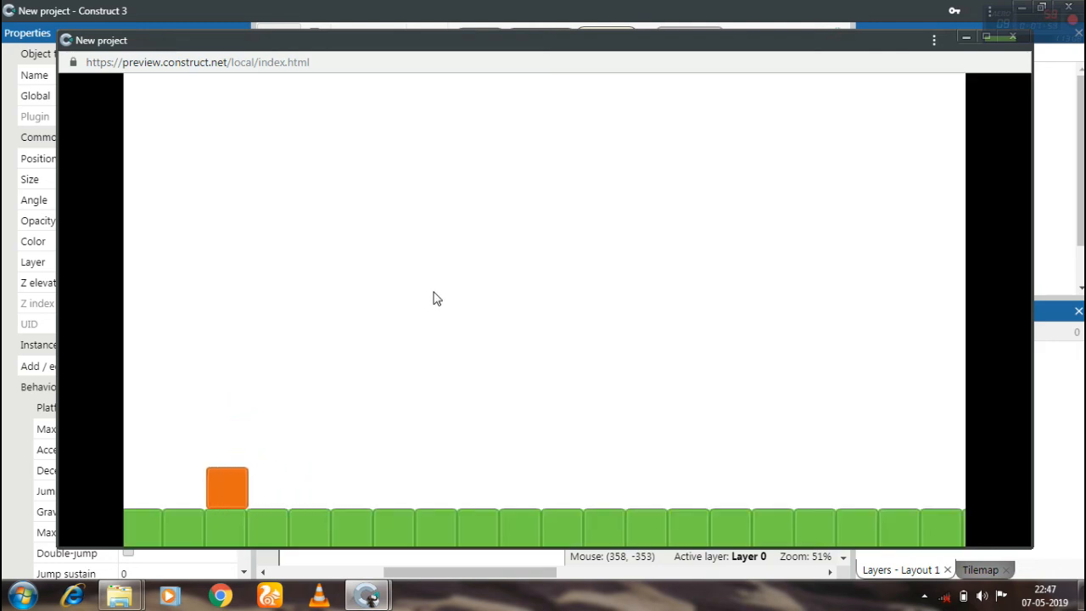
key("Up")
key("Right")
key("Up")
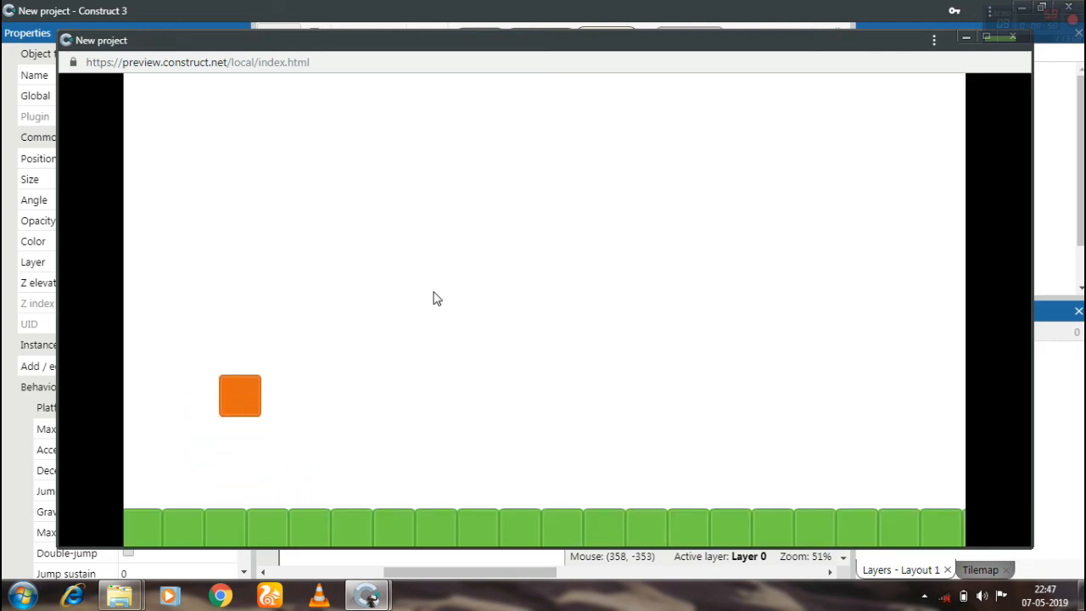
key("Left")
key("Up")
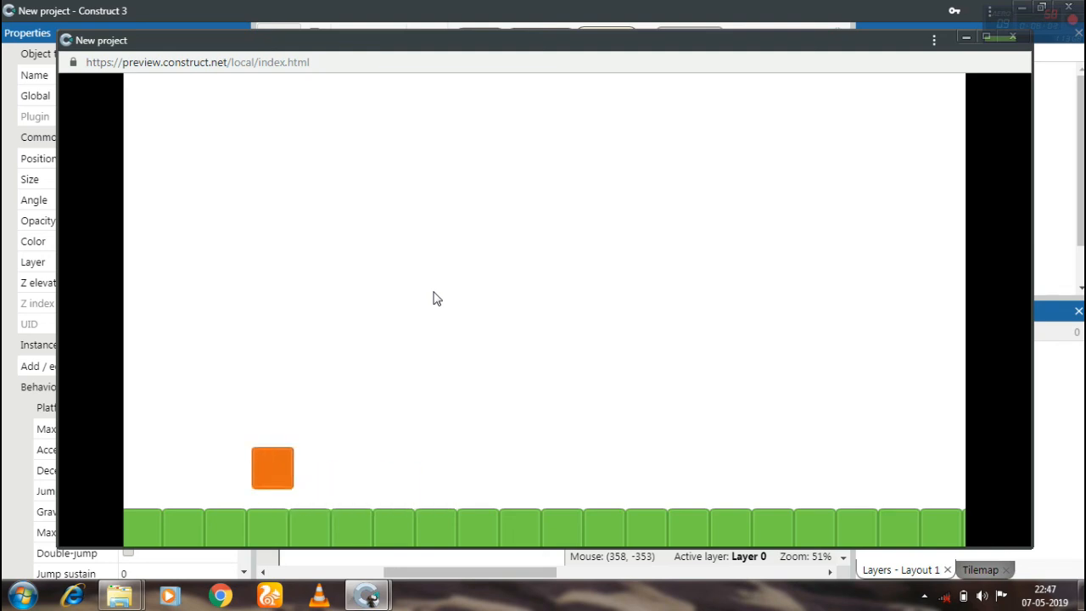
key("Right")
key("Left")
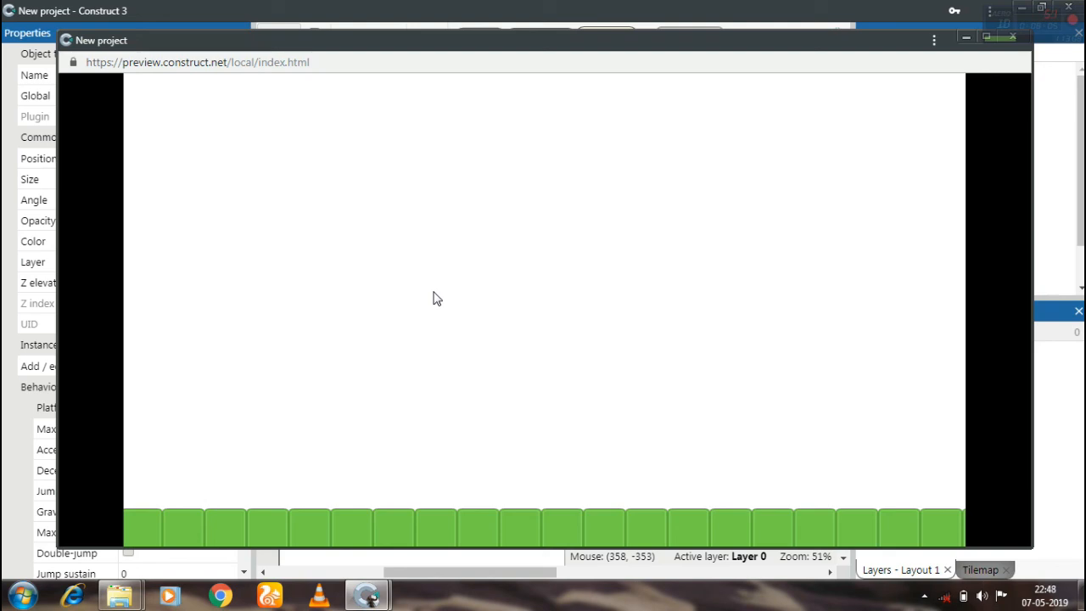
Reload the preview, test running and repeated jumping with the orange sprite again, and close the preview.
key("F5")
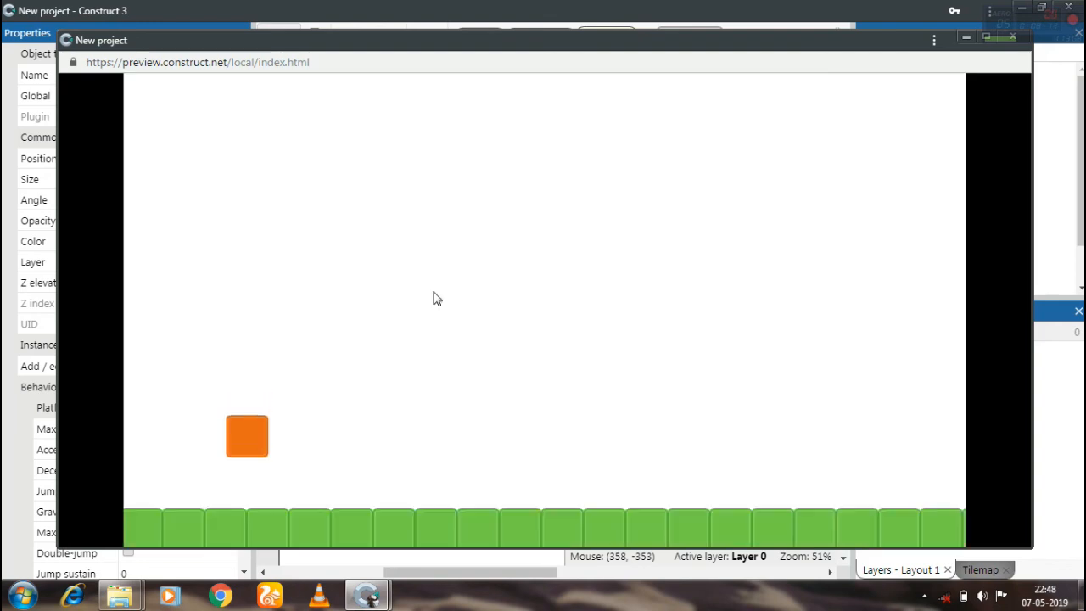
key("Right")
key("Up")
key("Up")
key("Up")
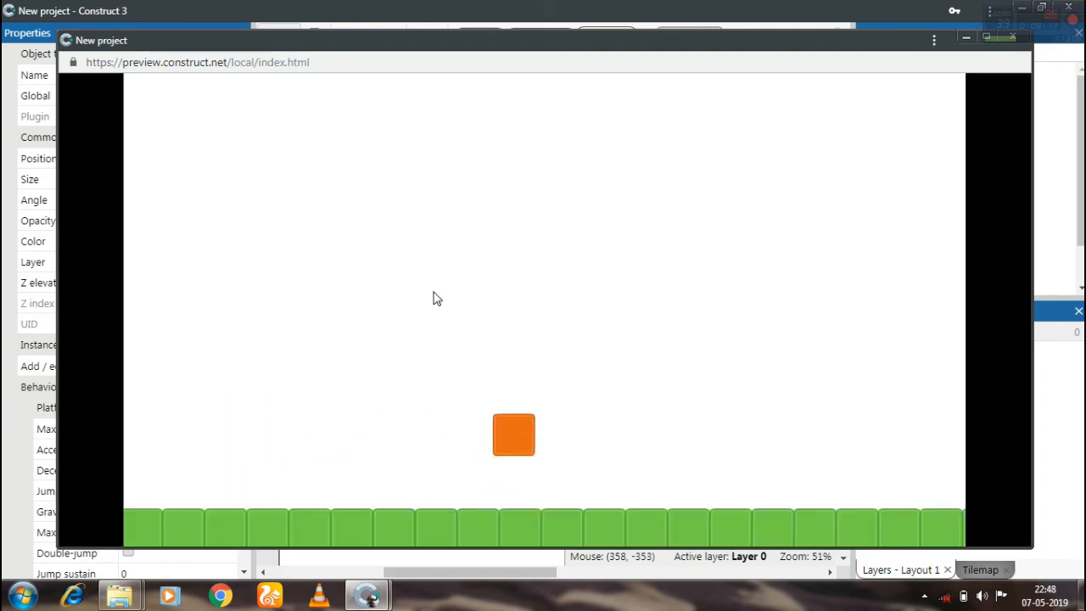
key("Left")
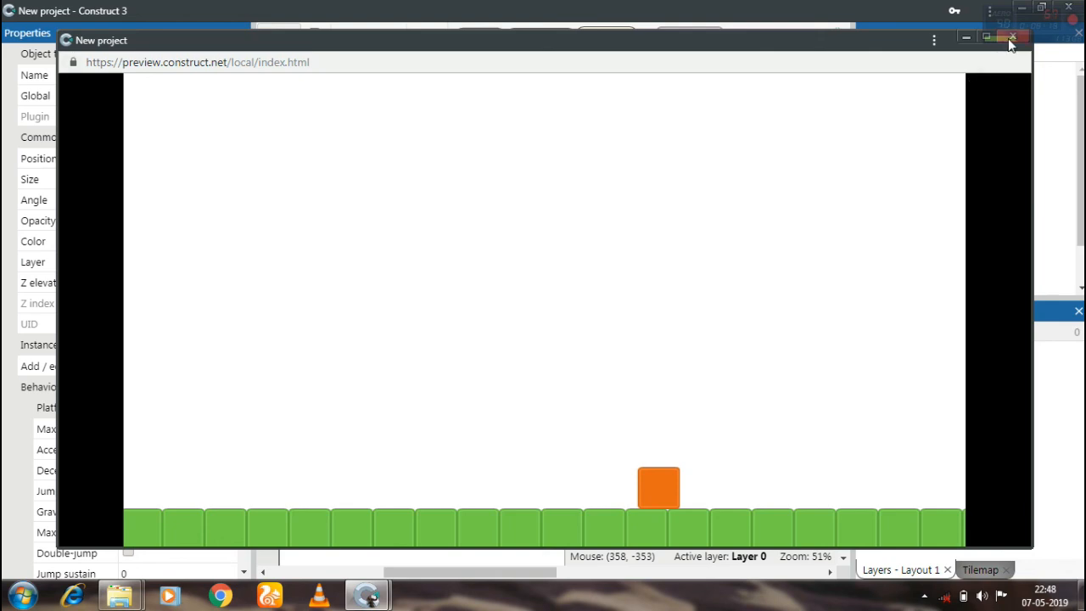
key("Up")
left_click(1012, 37)
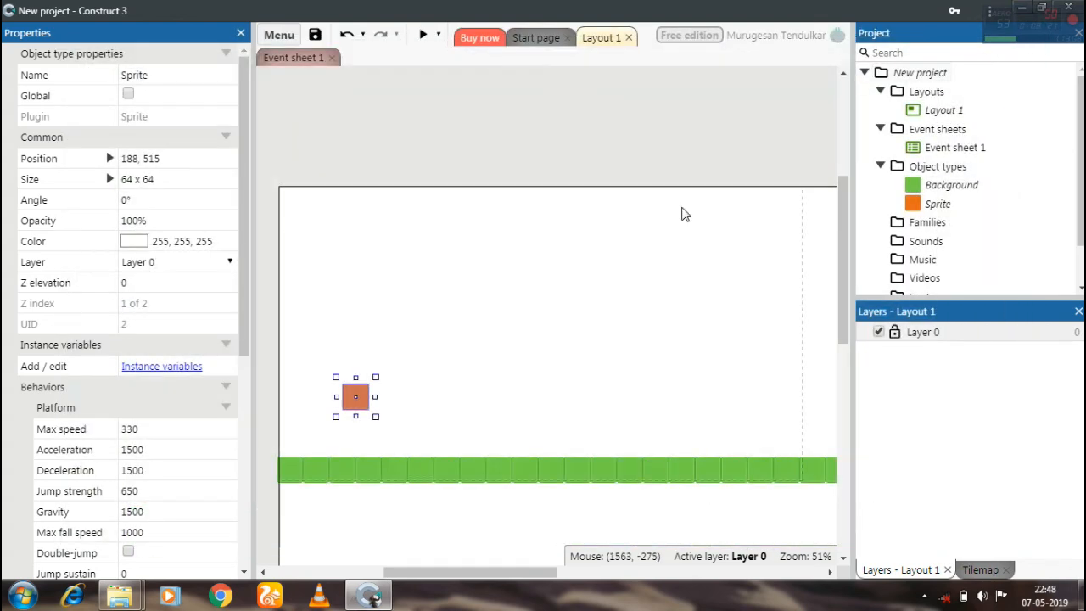
Delete the Solid behavior from the green Background ground strip and close its behaviors dialog.
left_click(358, 471)
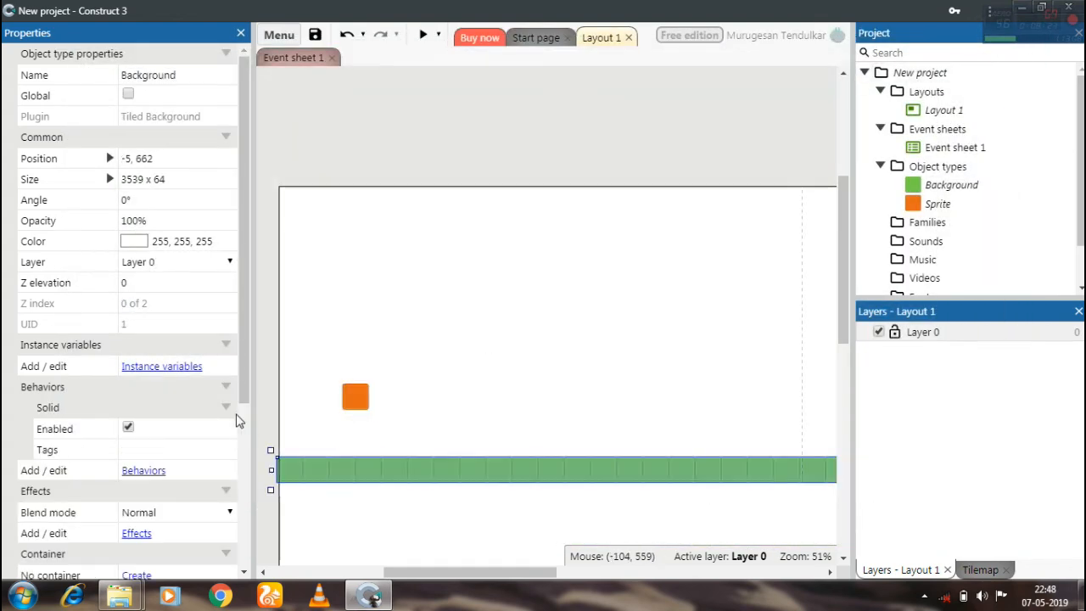
left_click(160, 474)
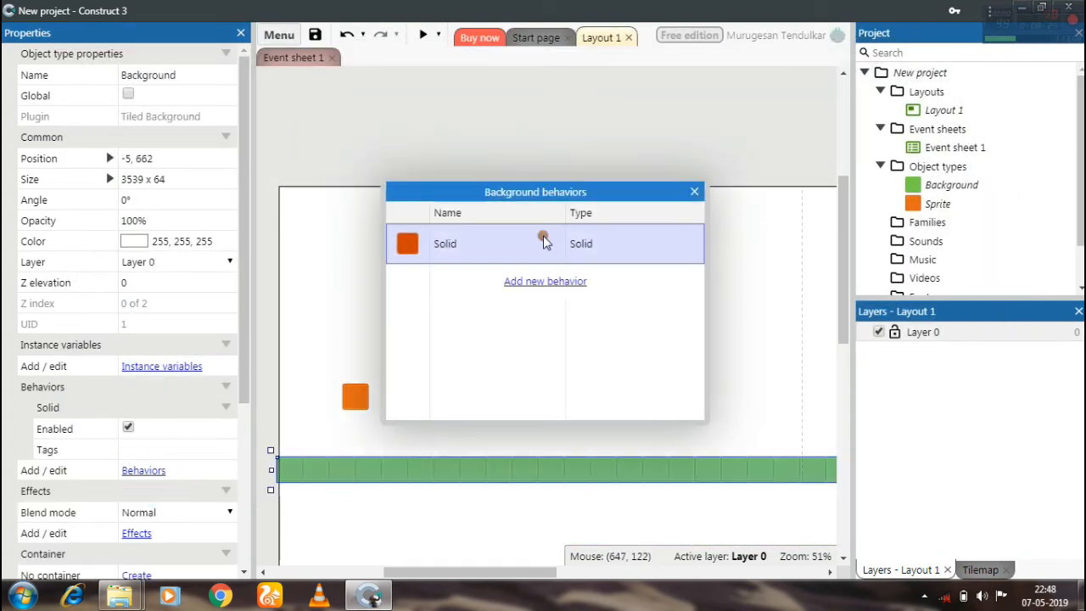
right_click(544, 241)
left_click(566, 296)
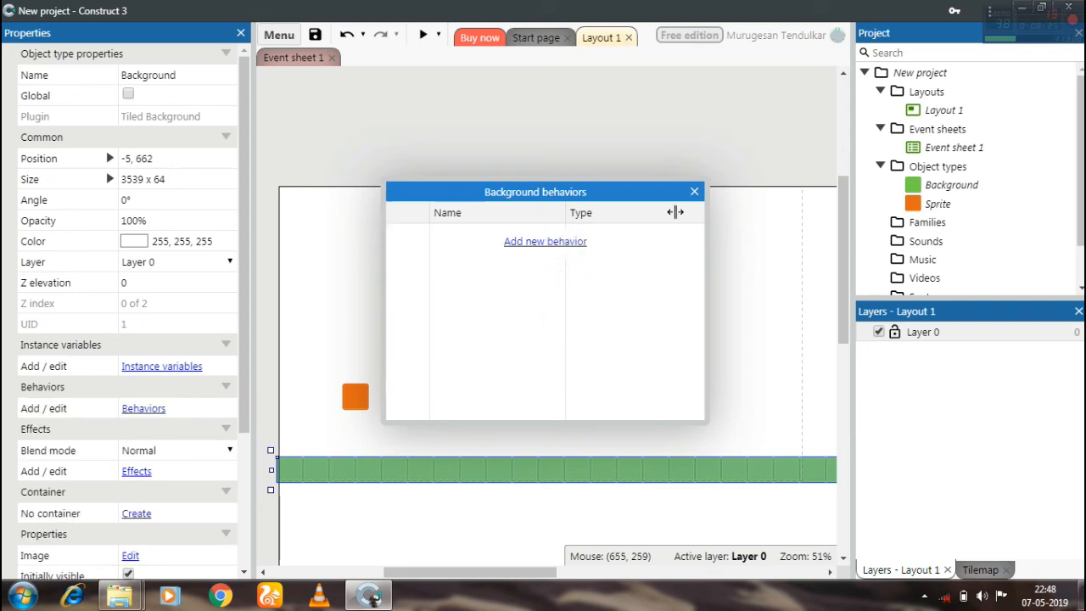
left_click(695, 191)
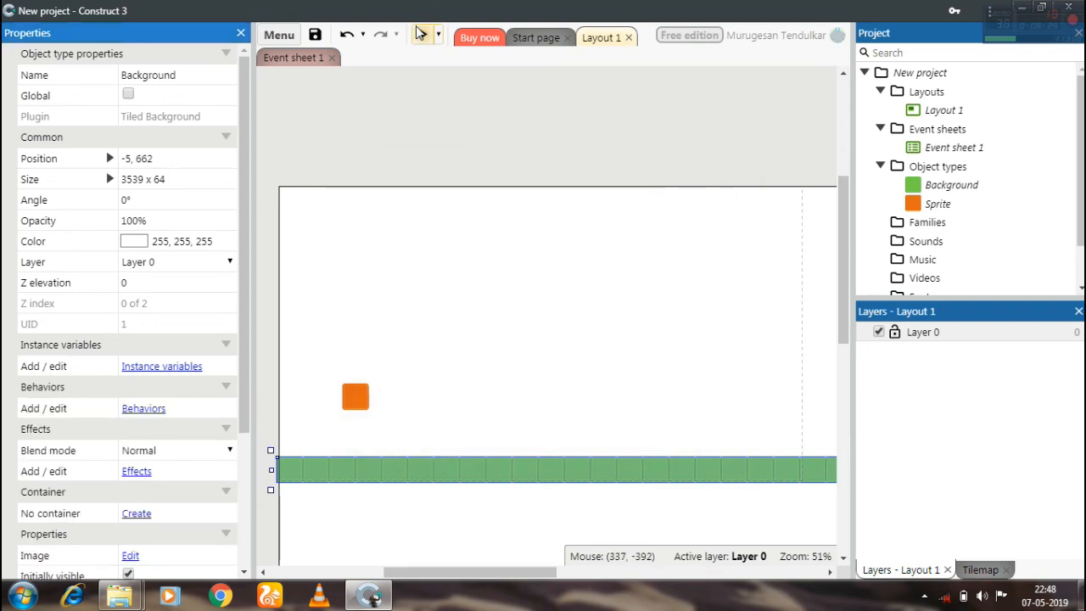
Preview how the sprite behaves on the ground without Solid, close the preview, and briefly view the ground's tile image.
left_click(419, 33)
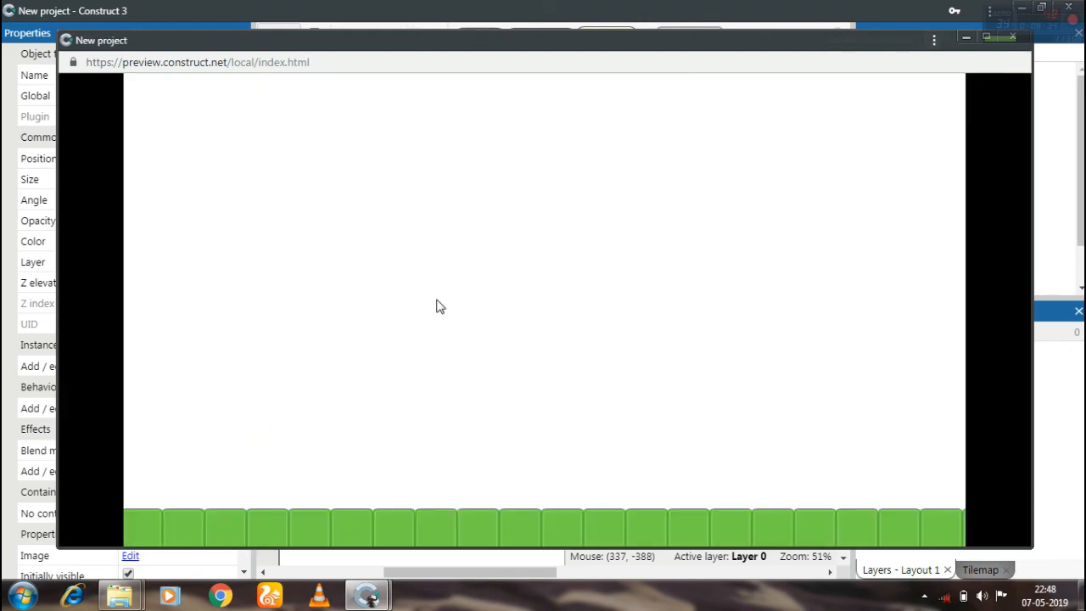
left_click(1012, 36)
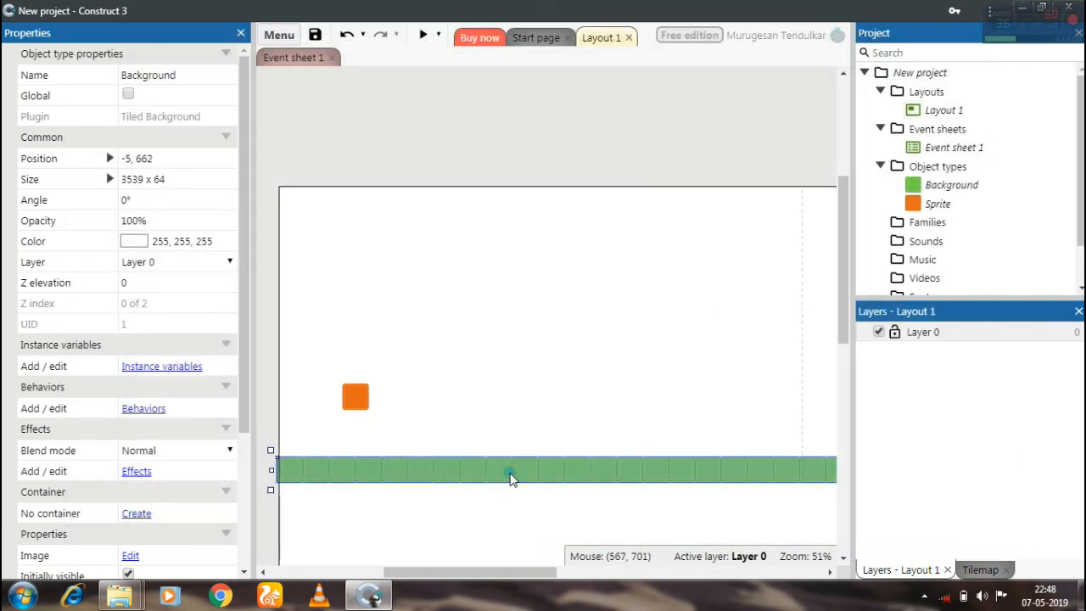
double_click(510, 477)
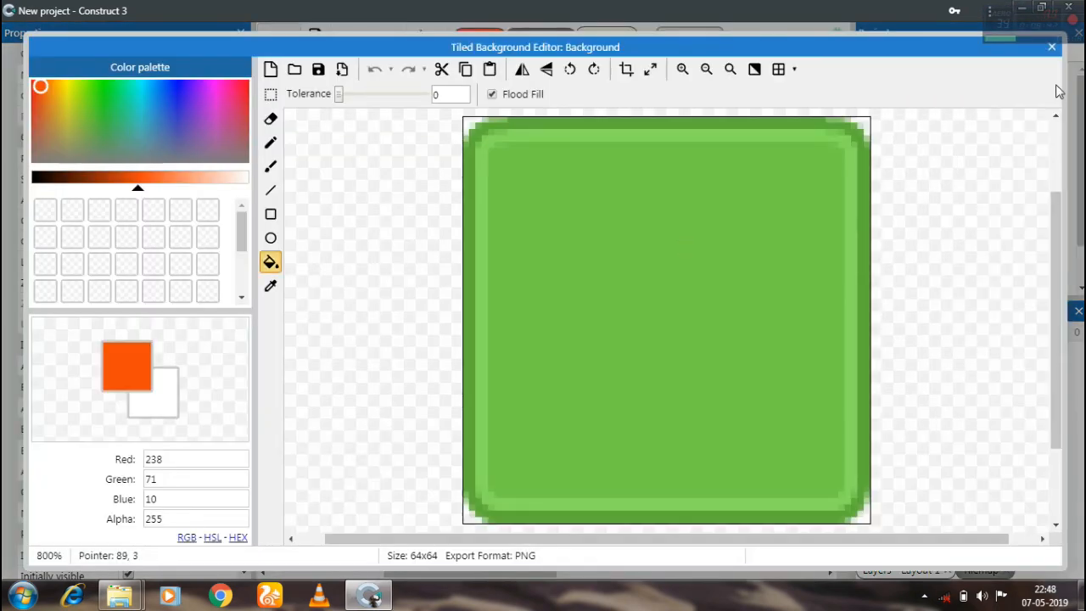
left_click(1052, 48)
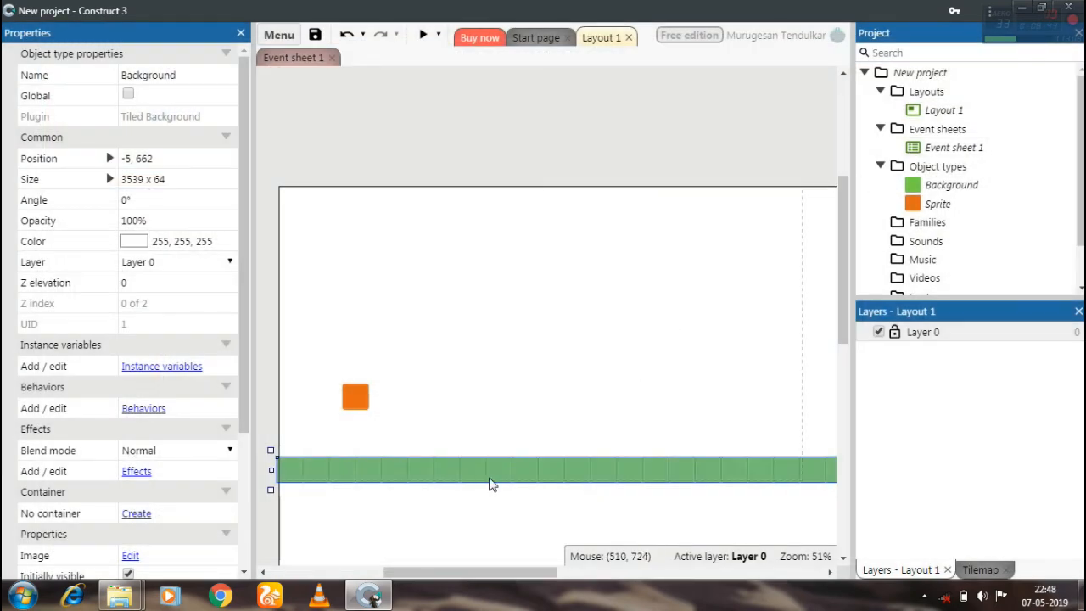